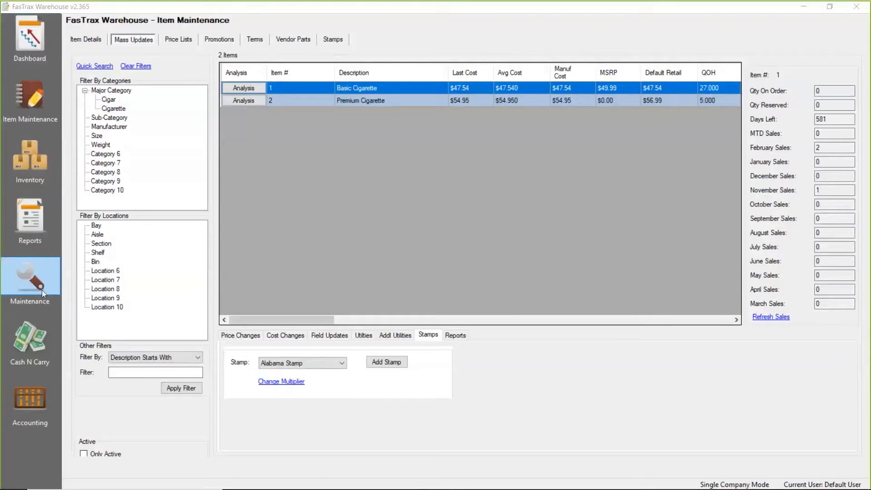
Open the general maintenance settings and check the Enable Stamp Tracking option
click(19, 273)
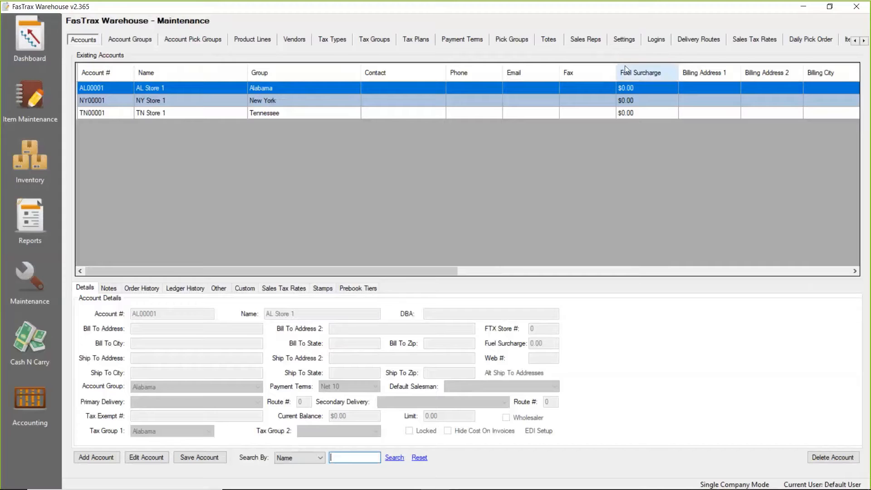
click(625, 42)
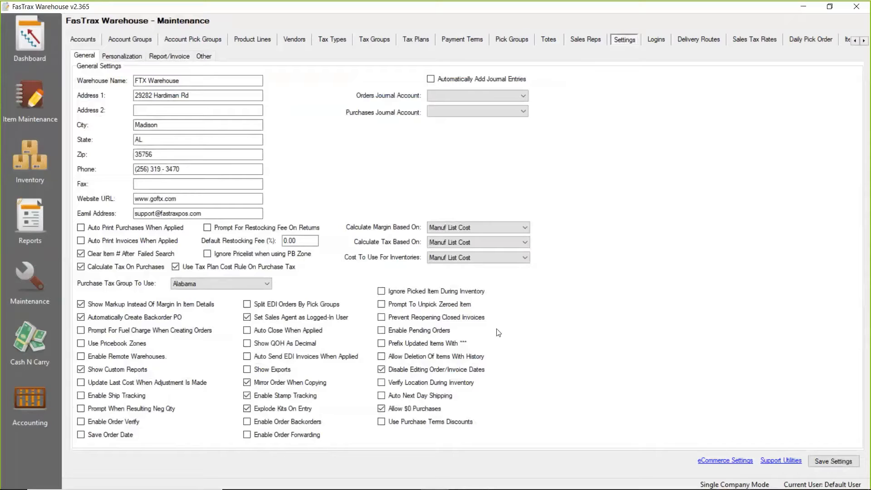
click(281, 397)
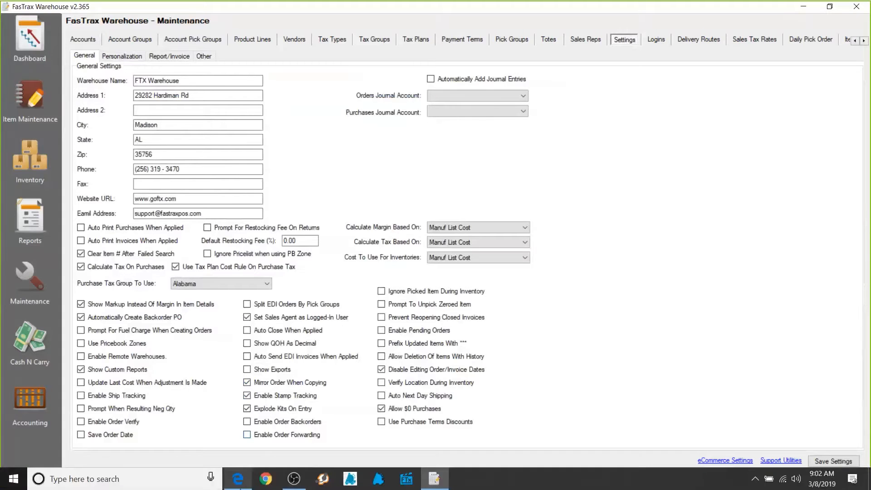
Switch to the Edge browser and open the webinars page from the FTX Lifeline section of the FasTrax website
click(239, 482)
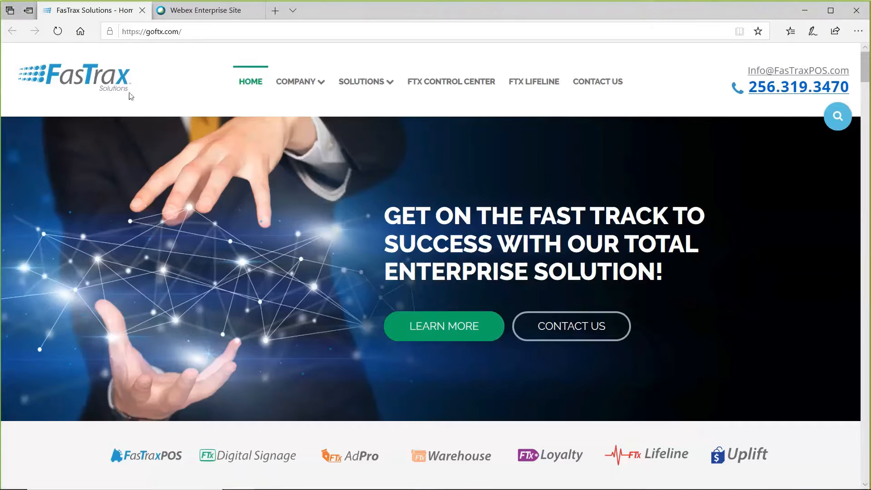
click(528, 88)
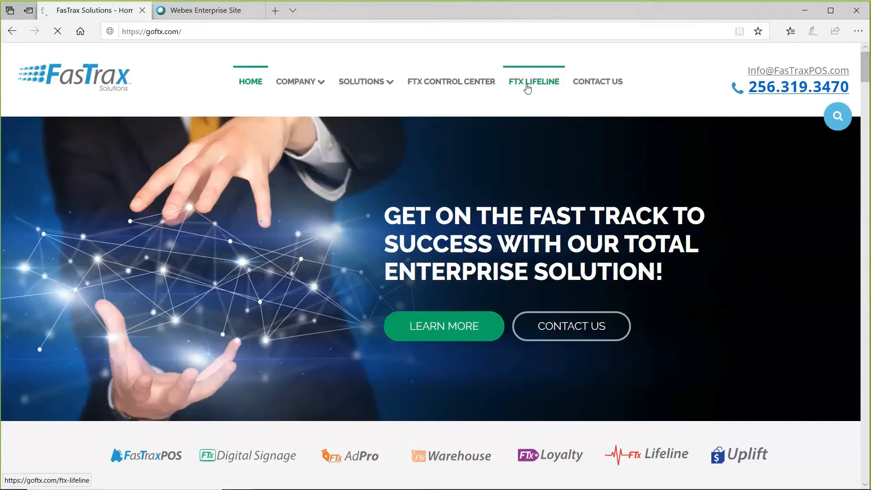
scroll(412, 274, down, 6)
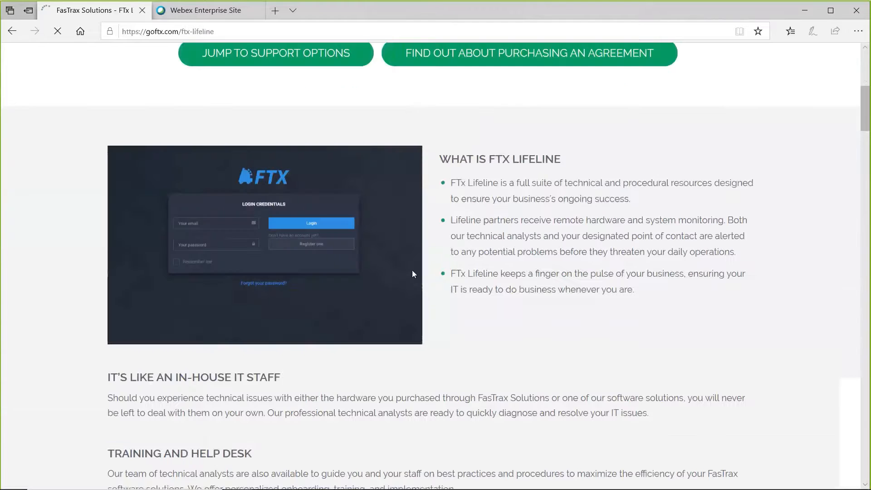
scroll(412, 274, down, 3)
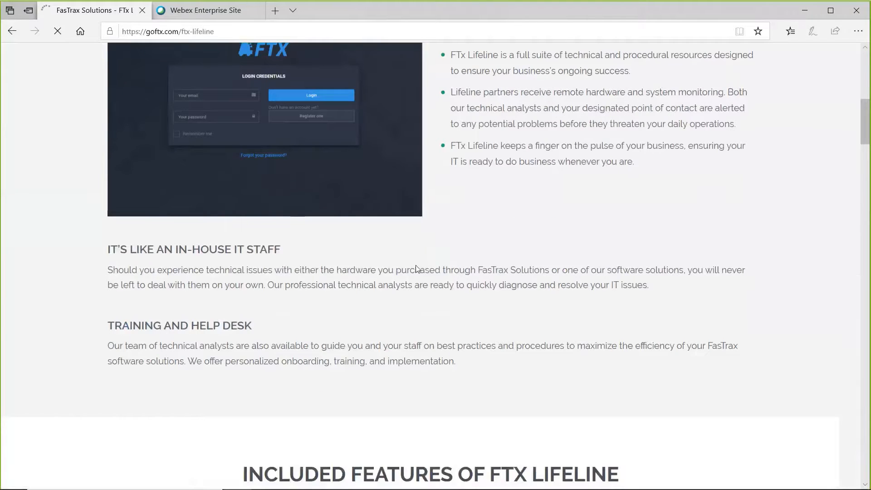
scroll(419, 266, down, 6)
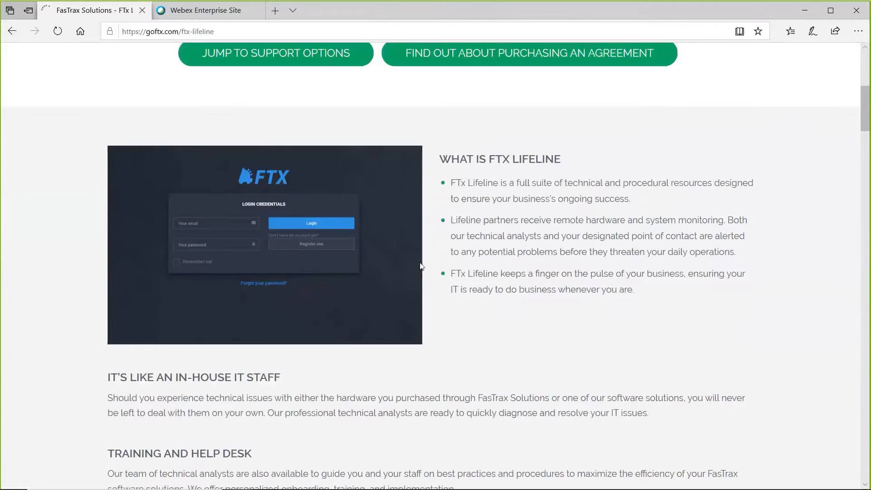
scroll(425, 279, down, 10)
scroll(430, 292, down, 6)
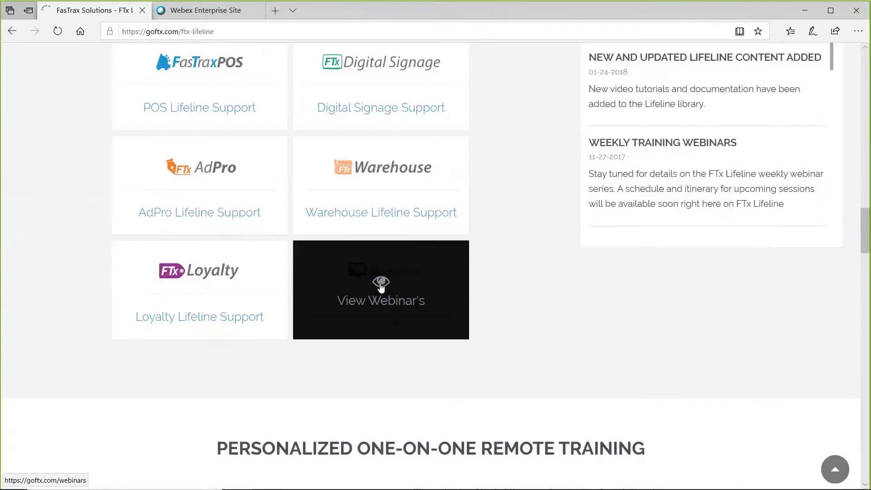
click(381, 286)
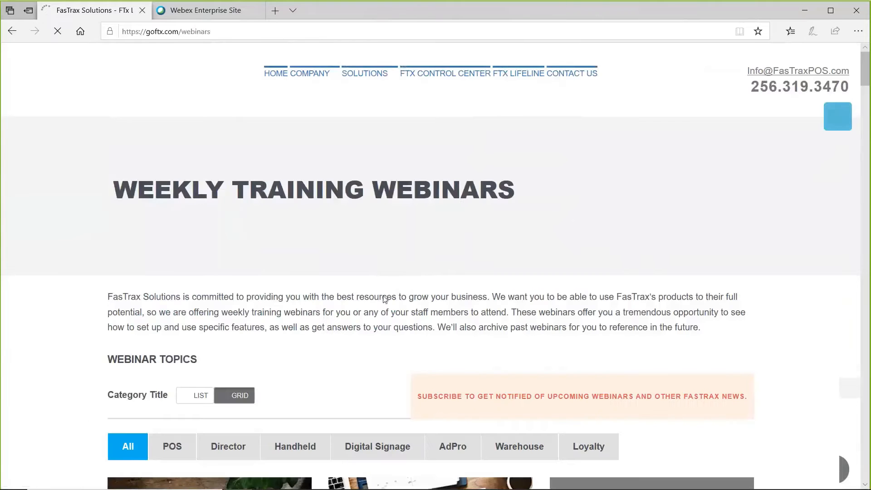
Filter the webinar topics to Warehouse, browse the listed recordings, and return to FasTrax Warehouse
scroll(445, 303, down, 3)
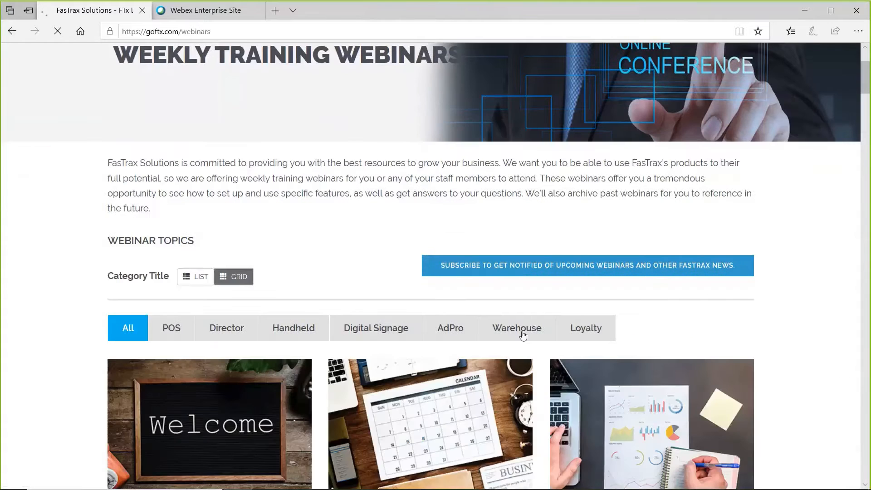
scroll(522, 335, up, 3)
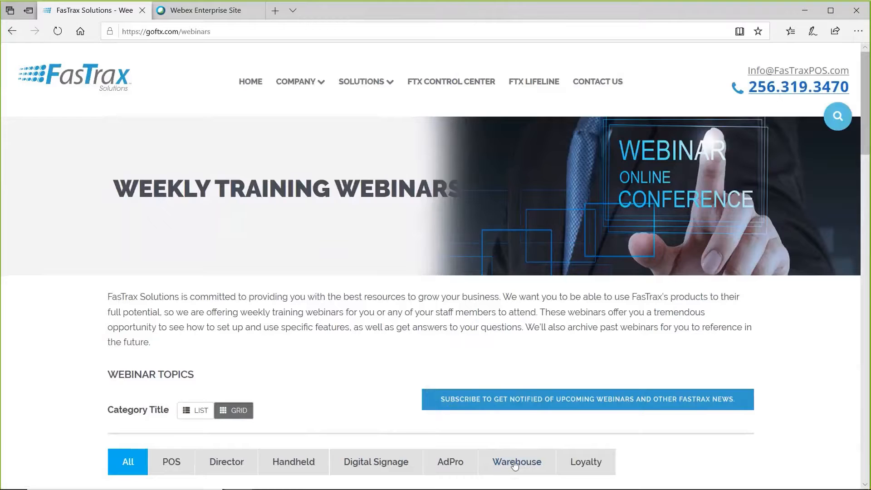
click(515, 464)
scroll(520, 424, down, 5)
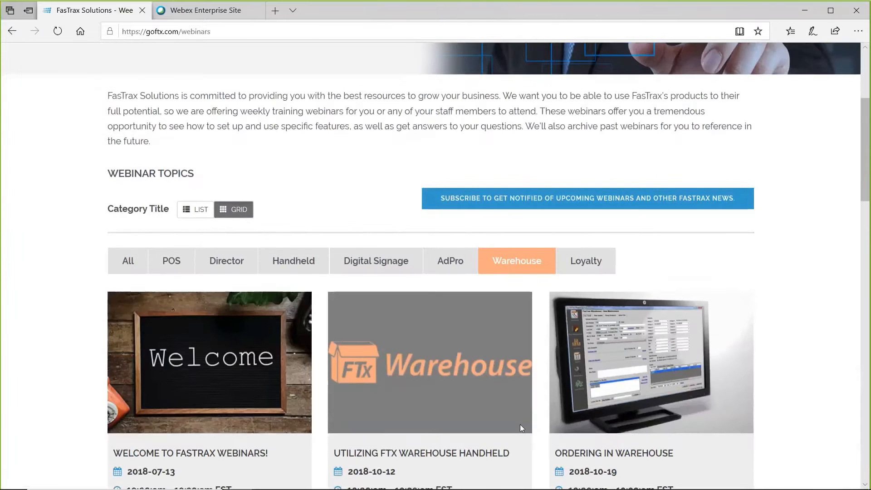
scroll(520, 424, down, 5)
scroll(516, 366, down, 5)
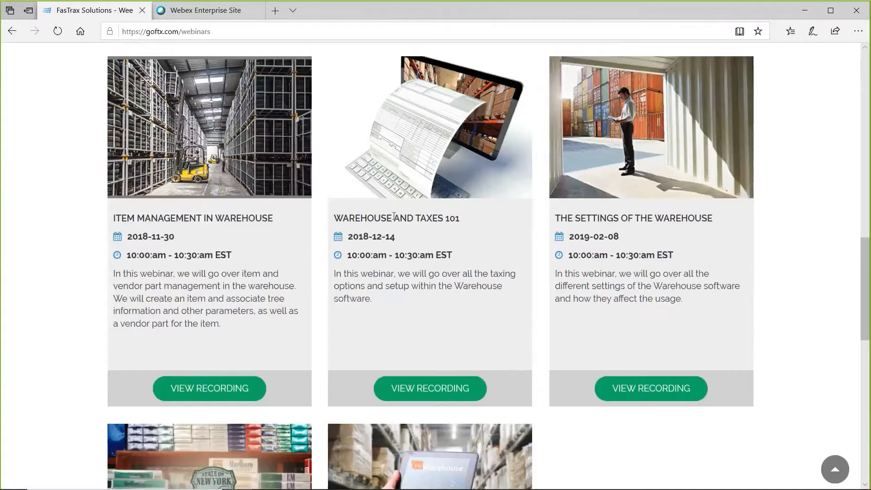
click(806, 15)
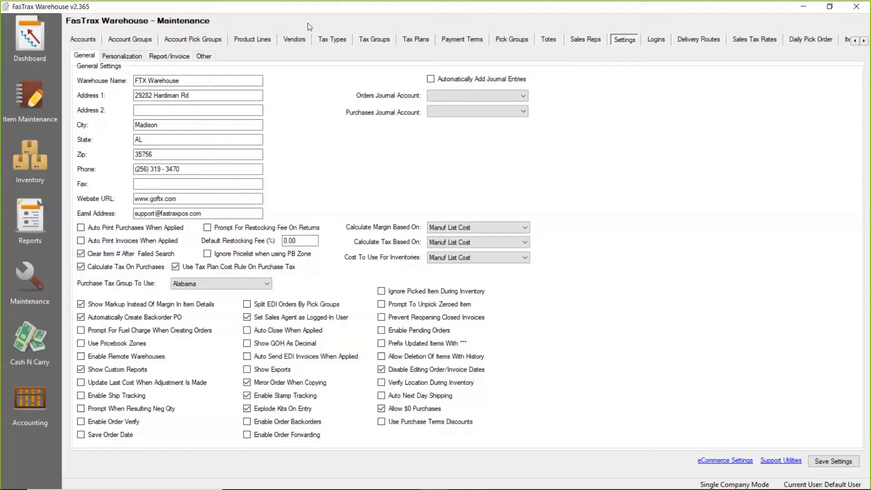
Review the existing tax types and tax groups, selecting the Cigarette type and the New York group
click(333, 40)
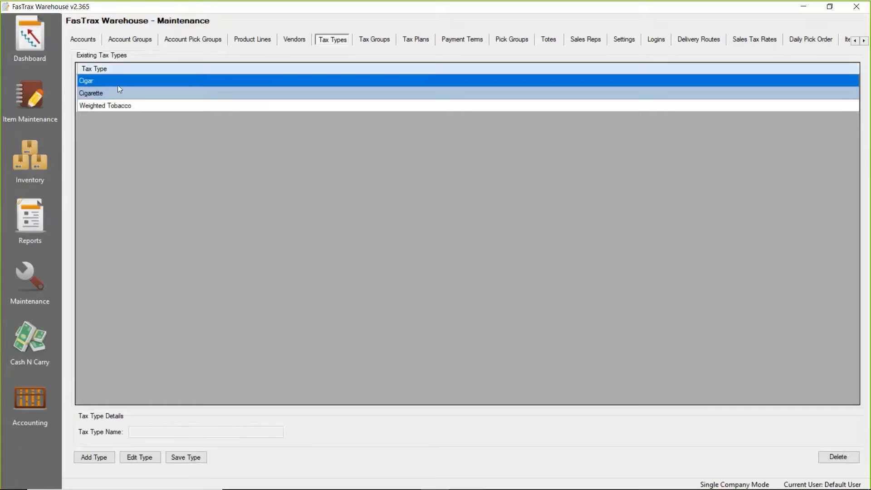
click(91, 93)
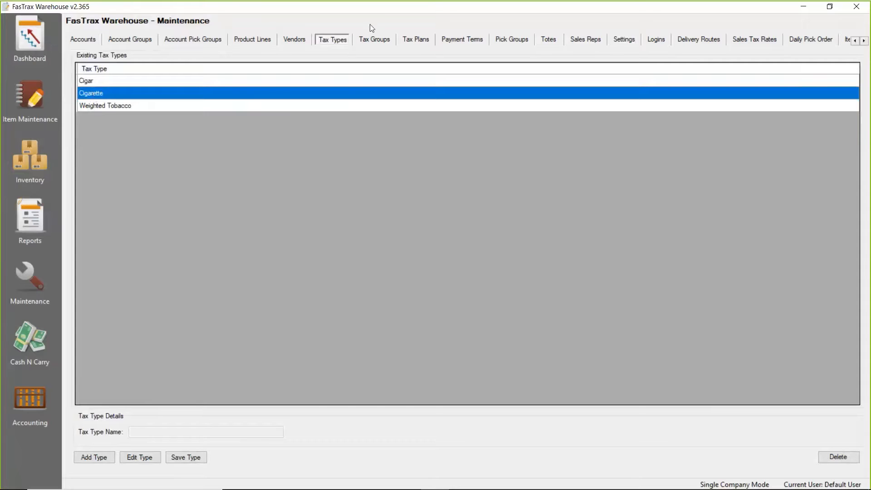
click(375, 41)
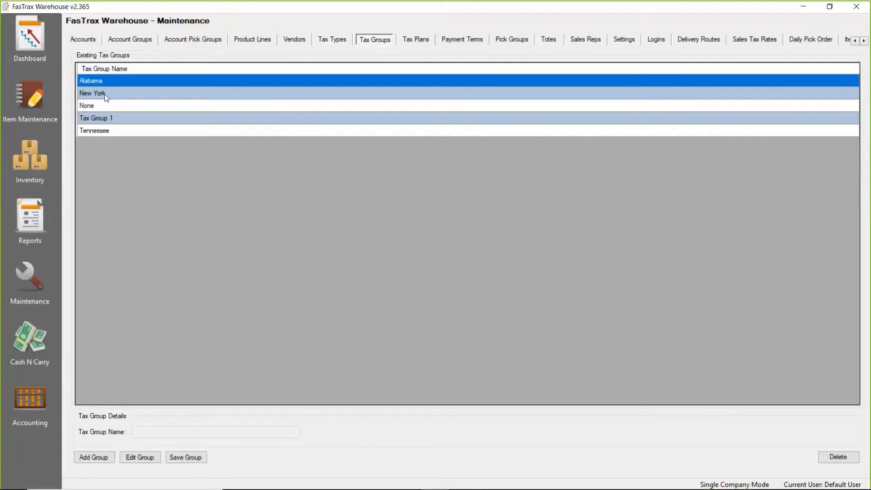
click(104, 95)
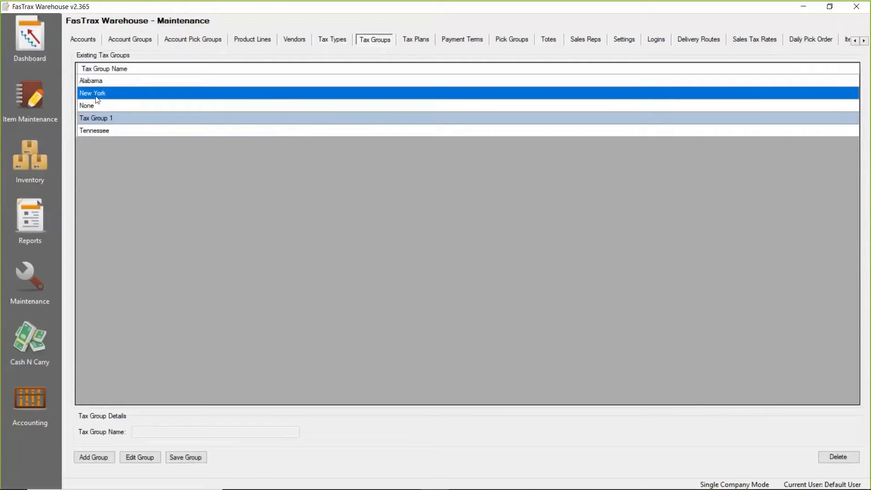
Open the NY Cigarette tax plan for editing to examine its details
click(413, 42)
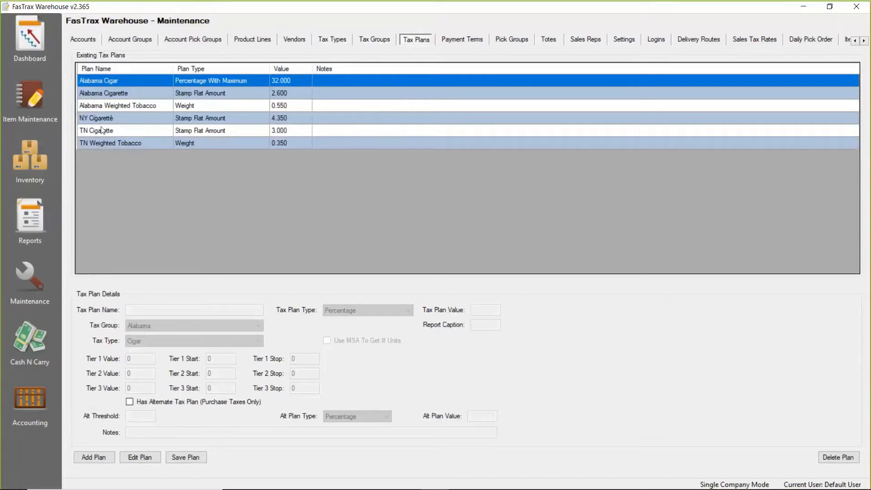
click(91, 119)
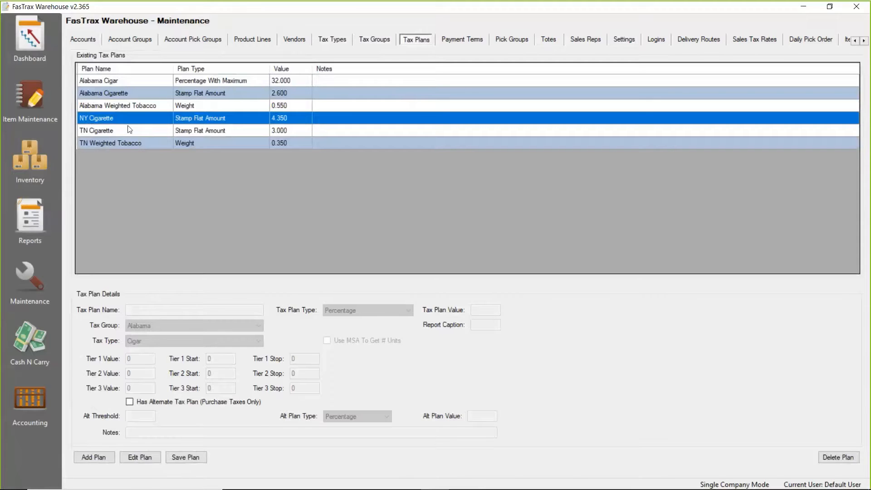
click(139, 457)
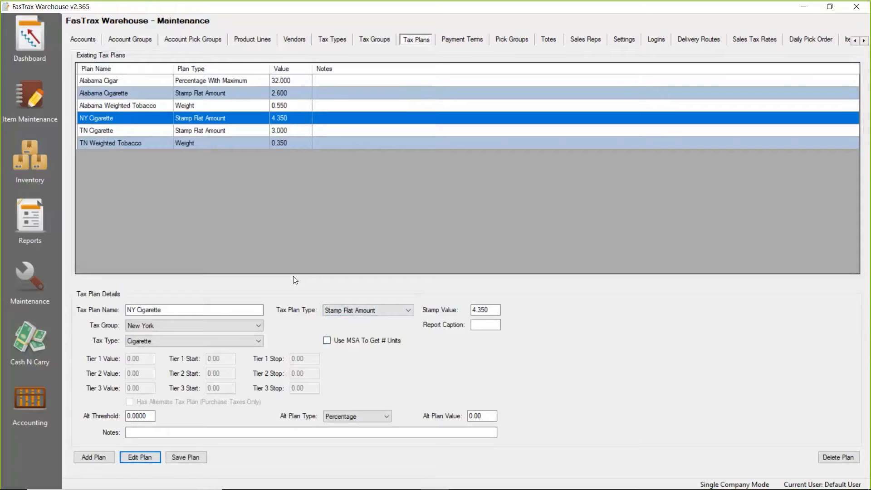
Add a stamp group named New York in Item Maintenance and select it in the group list
click(21, 96)
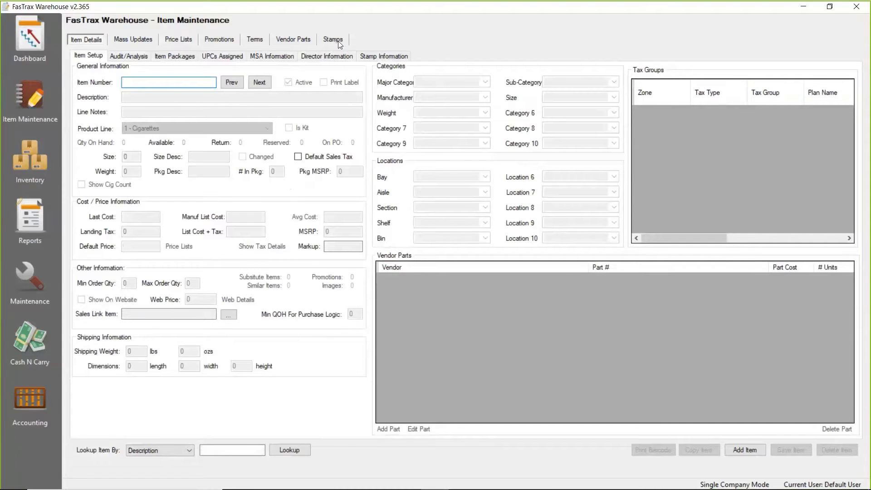
click(336, 40)
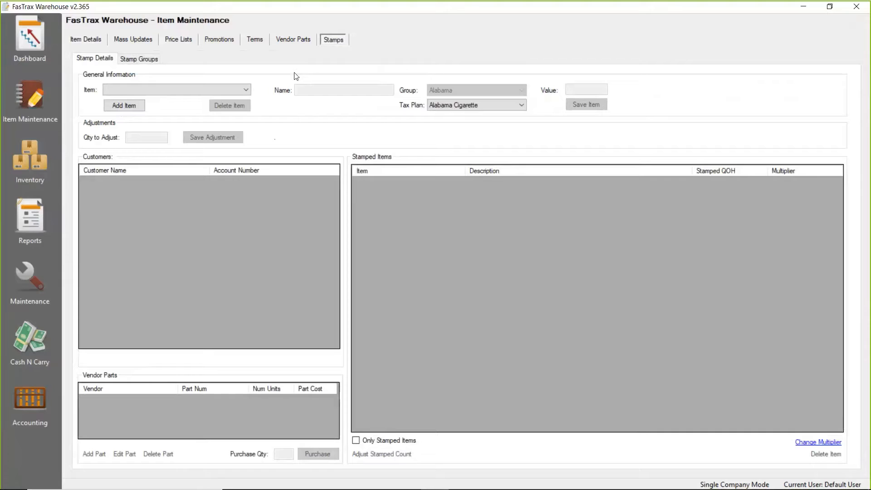
click(141, 60)
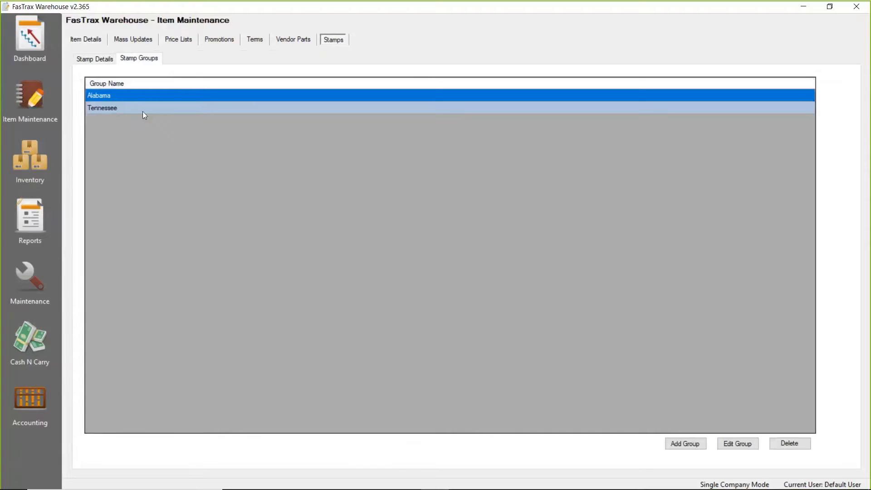
click(687, 447)
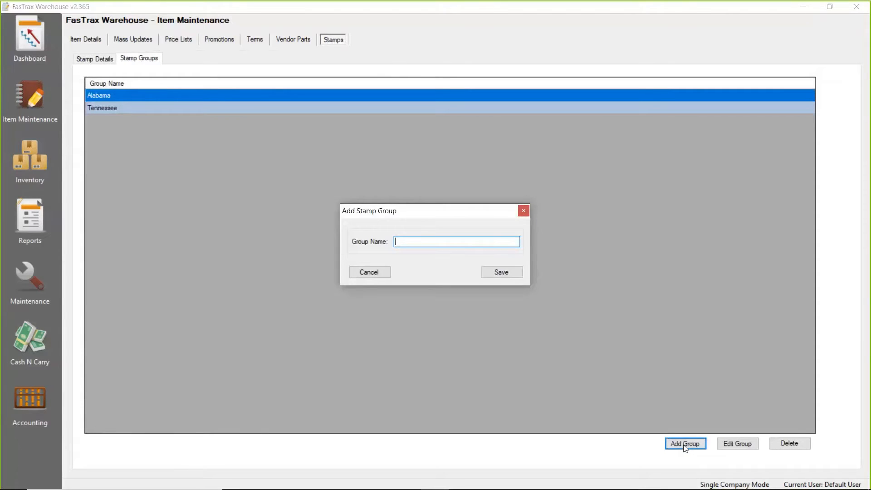
text(New York)
click(498, 273)
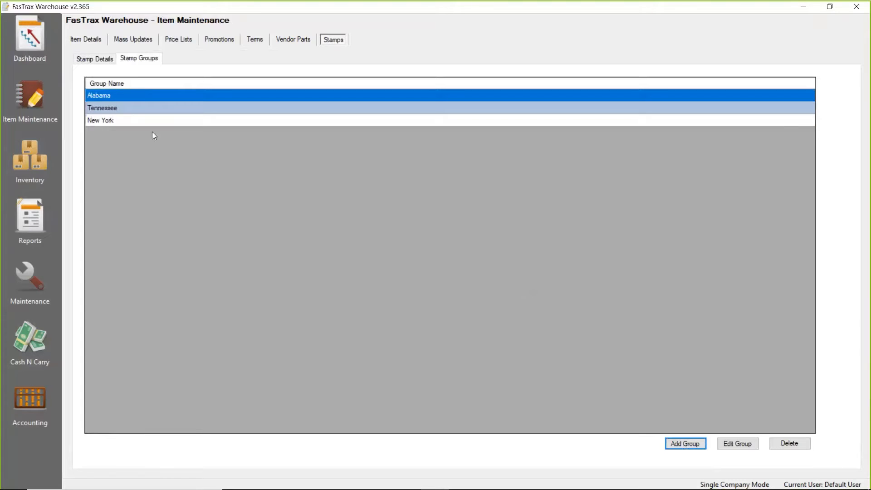
click(99, 122)
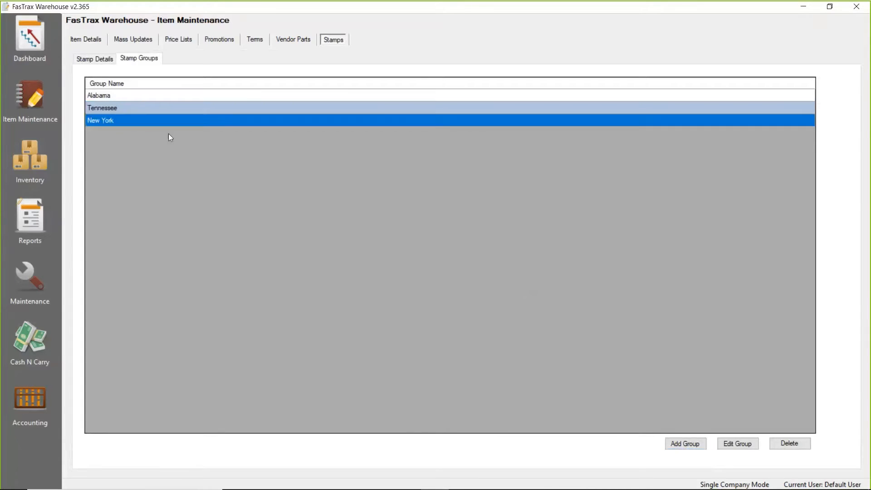
Add a new stamp item called New York Stamp in the stamp details
click(31, 97)
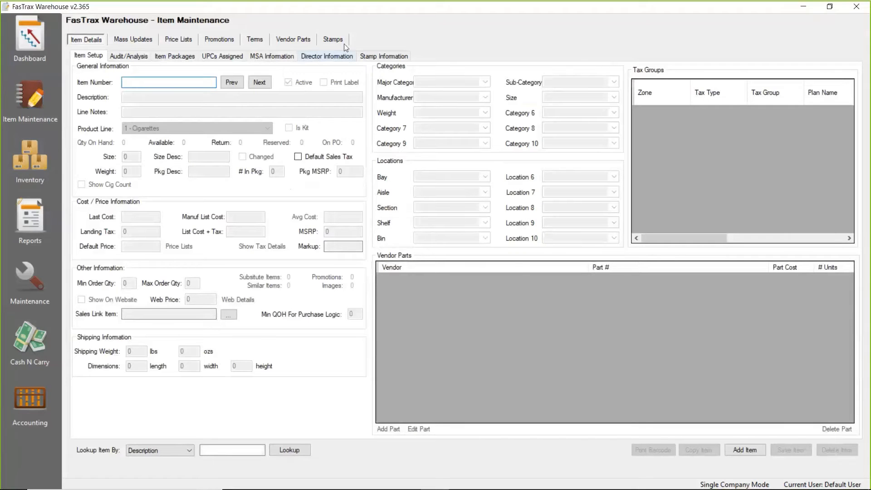
click(333, 40)
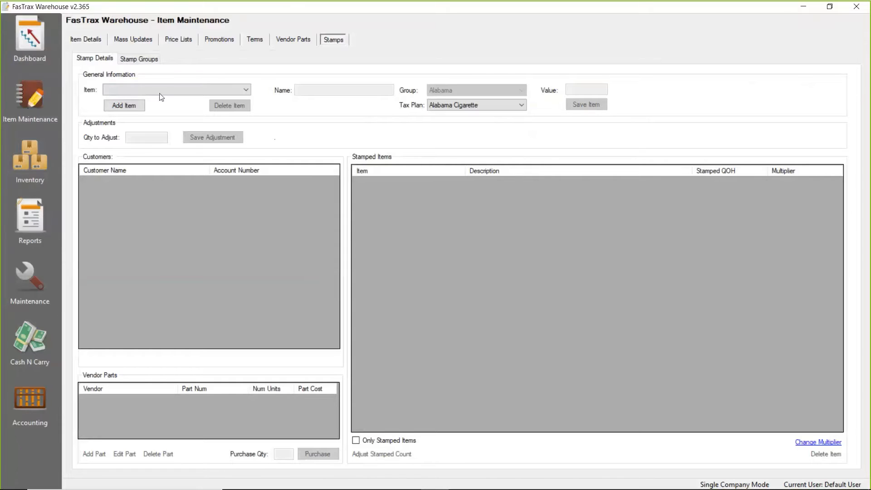
click(127, 112)
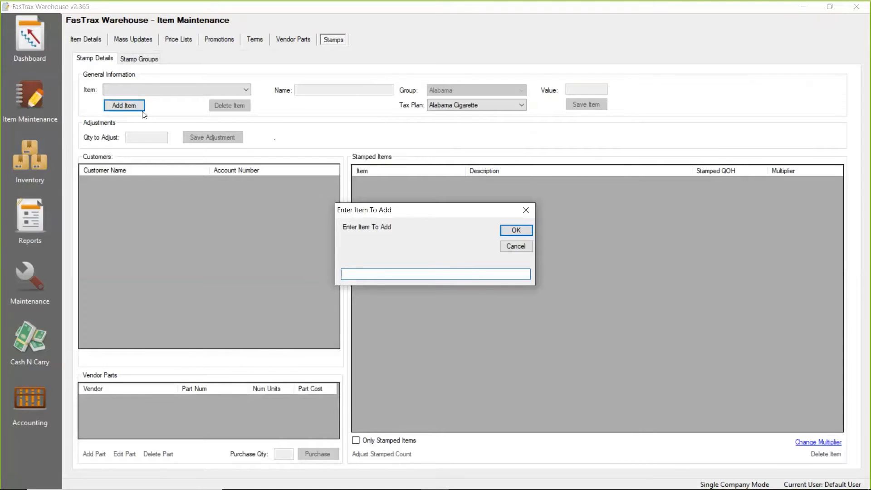
text(New York Stamp)
click(520, 235)
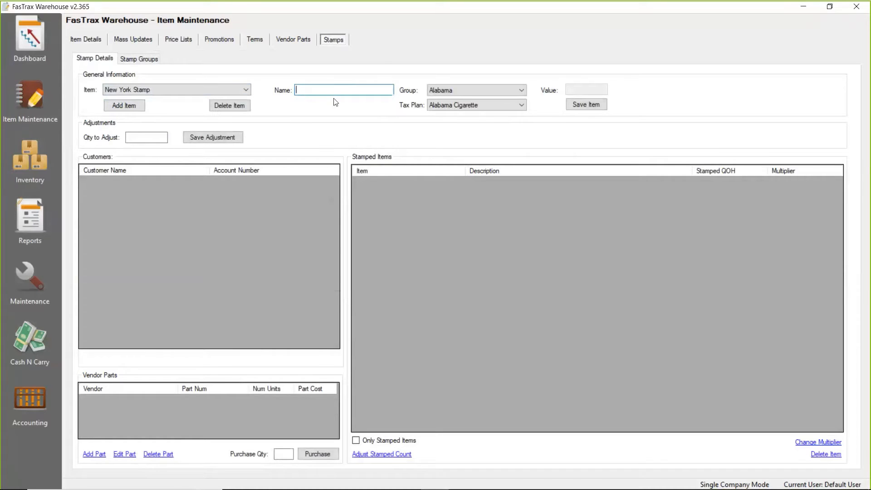
Name the new stamp New York Stamp, assign the New York group and NY Cigarette tax plan, and save it
text(New York Stamp)
click(521, 91)
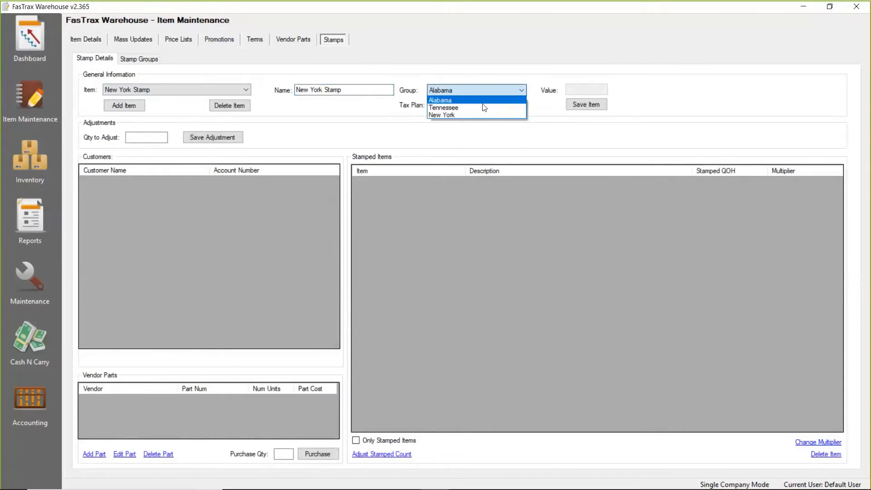
click(452, 116)
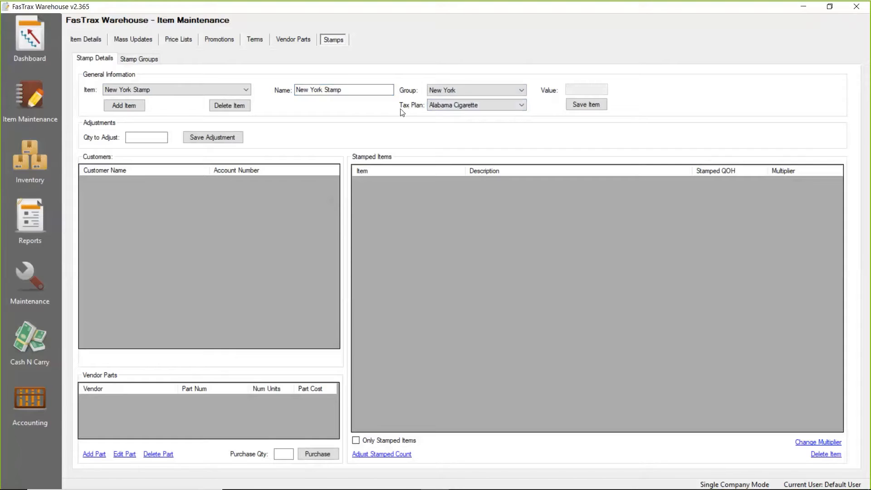
click(521, 106)
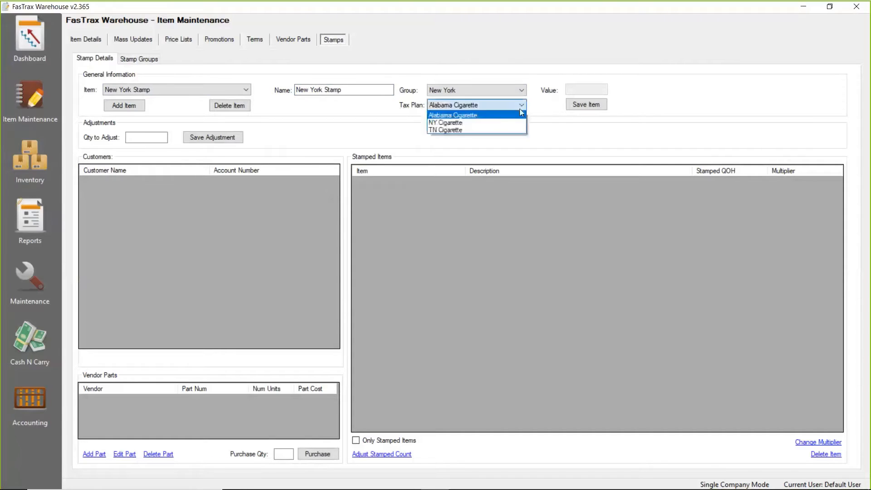
click(444, 123)
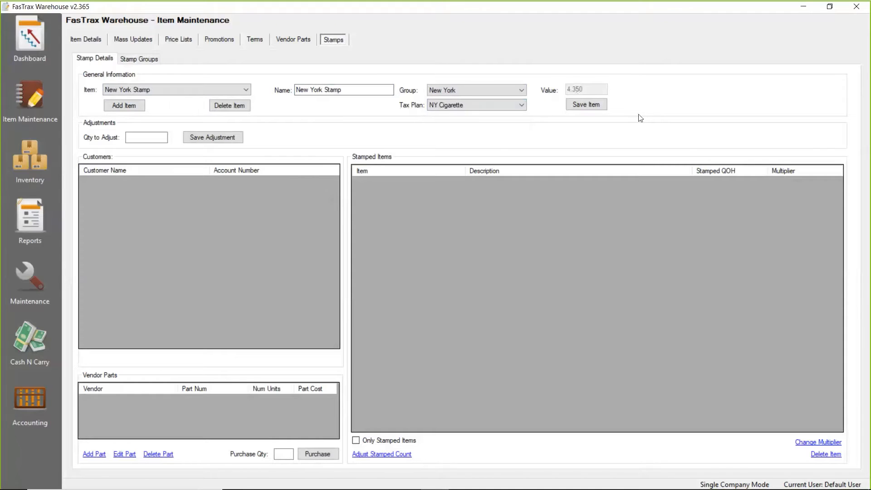
click(587, 108)
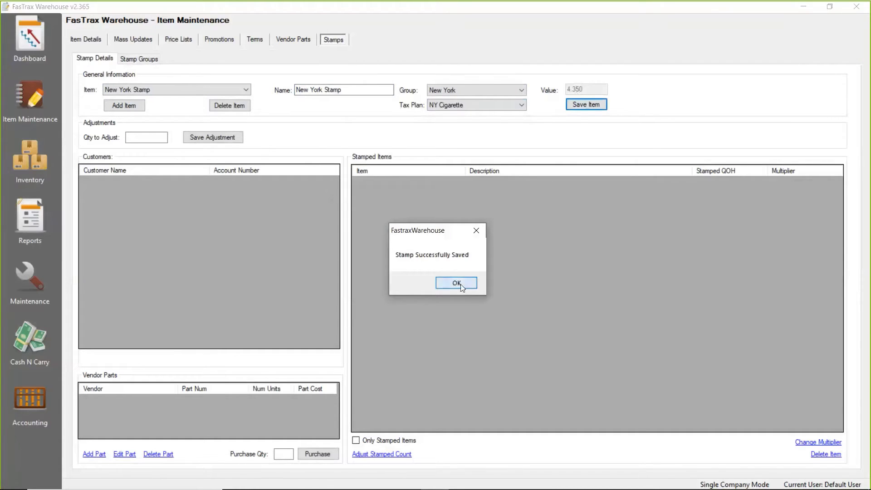
click(457, 283)
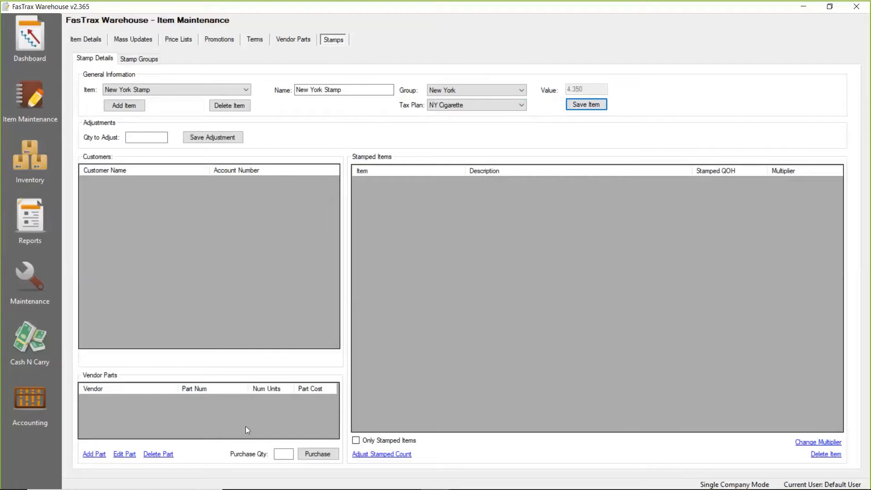
Set Tax Group 1 of the NY Store 1 account to New York and save the account
click(34, 271)
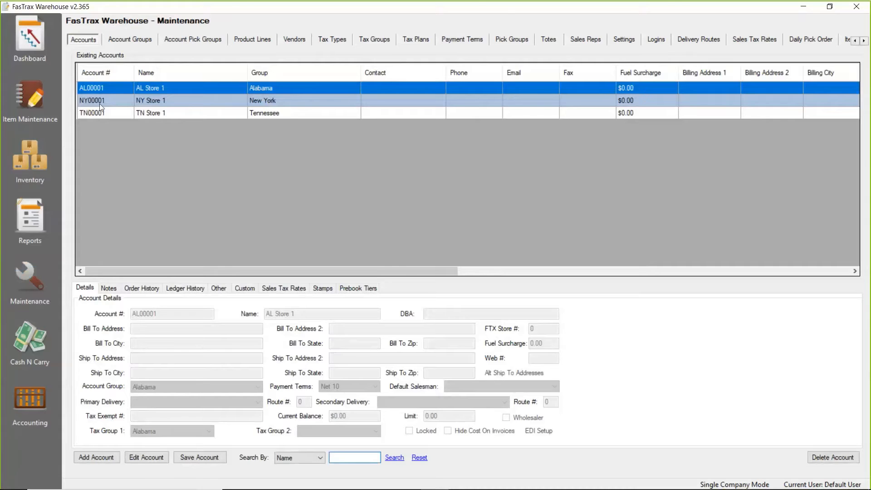
click(93, 100)
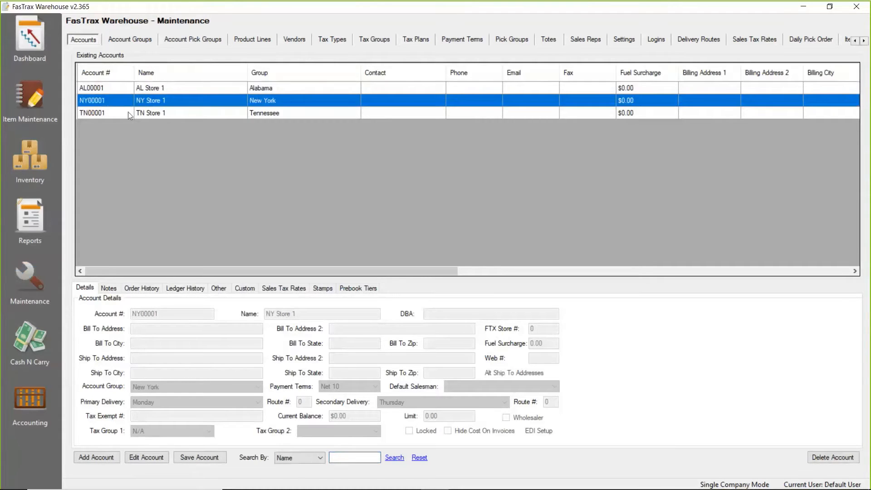
click(160, 455)
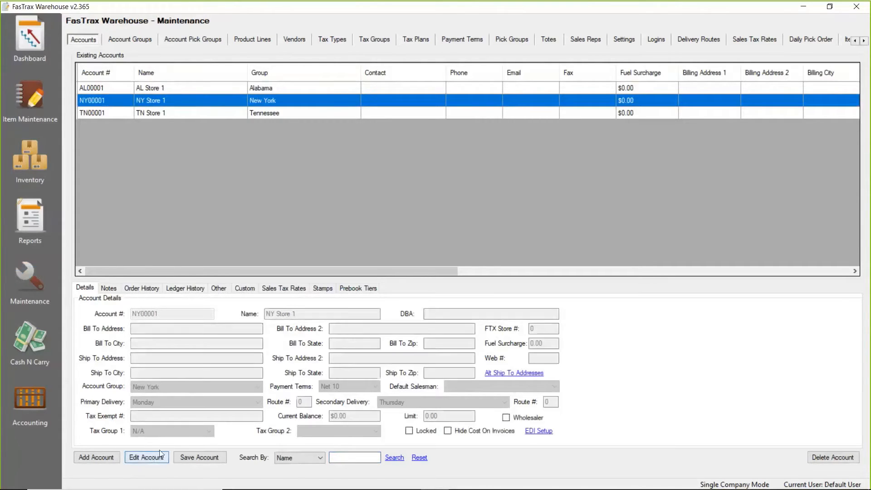
click(208, 431)
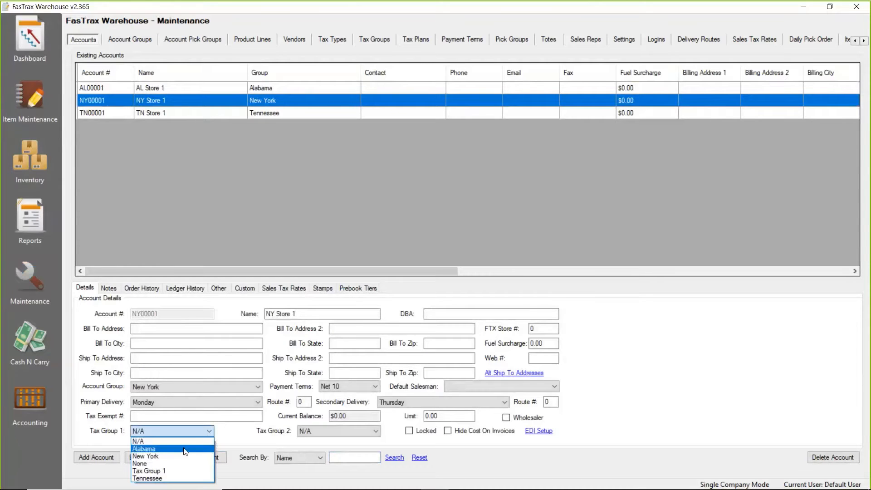
click(179, 456)
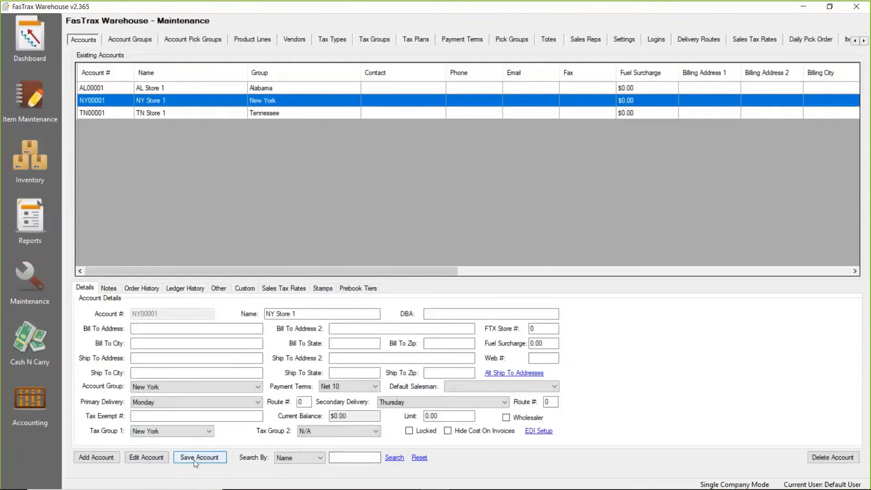
click(196, 461)
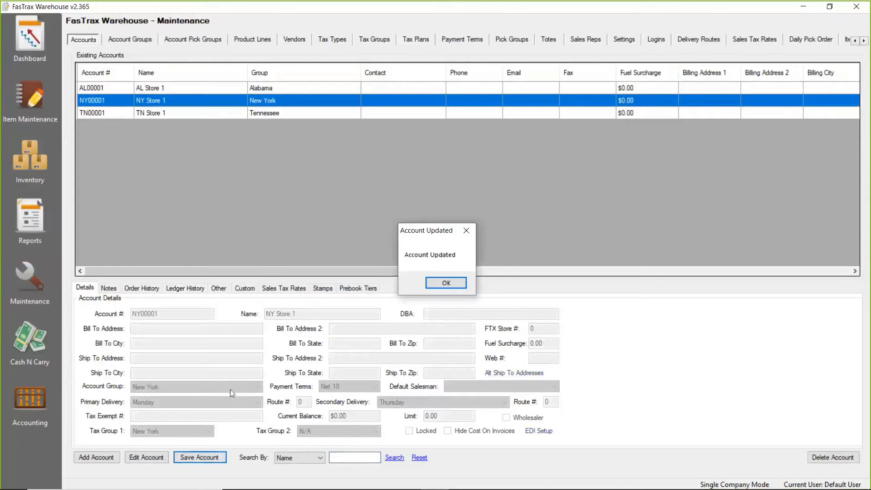
click(449, 283)
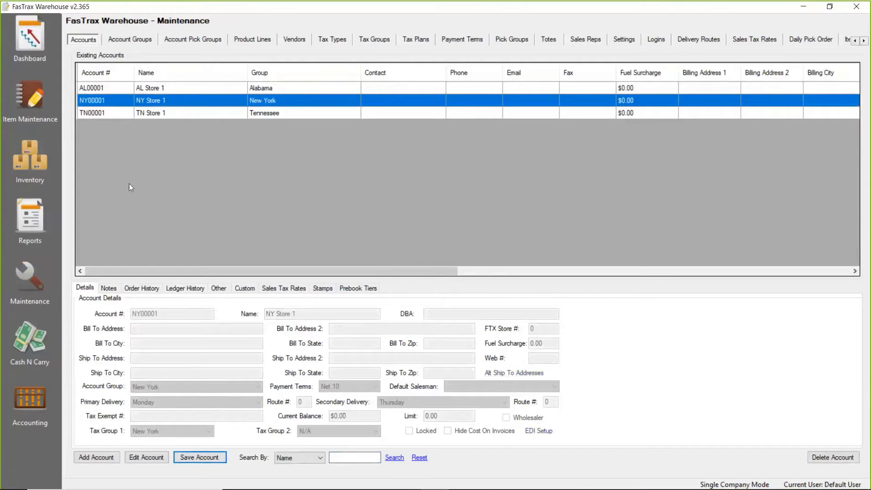
Open New York Stamp in the stamp details to check which customers are linked to it
click(33, 97)
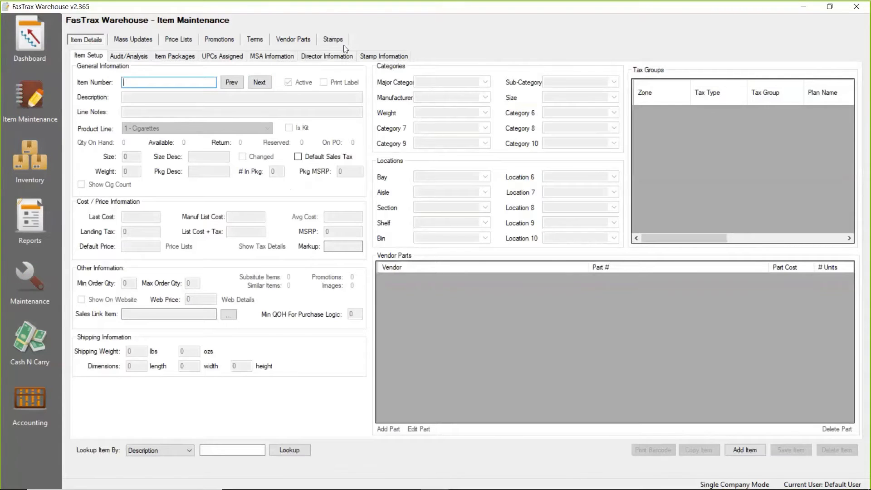
click(334, 40)
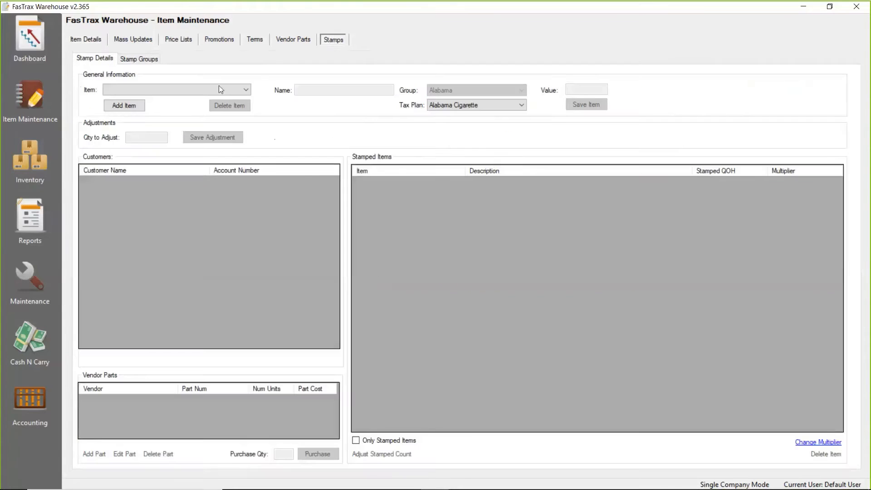
click(248, 93)
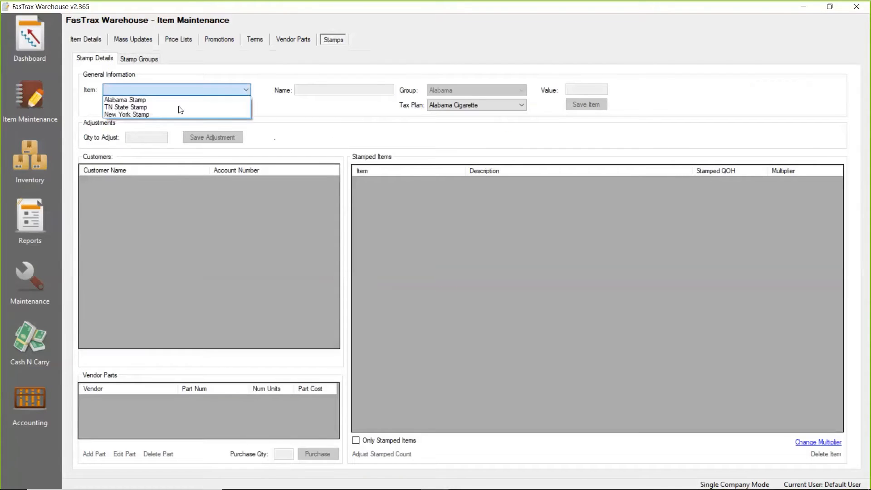
click(143, 117)
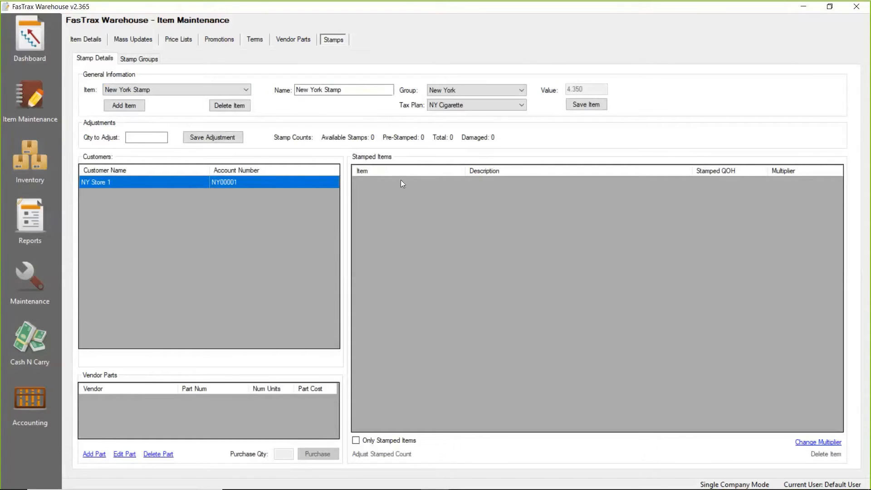
Filter the mass update list to the Cigarette major category and add New York Stamp to those items
click(137, 39)
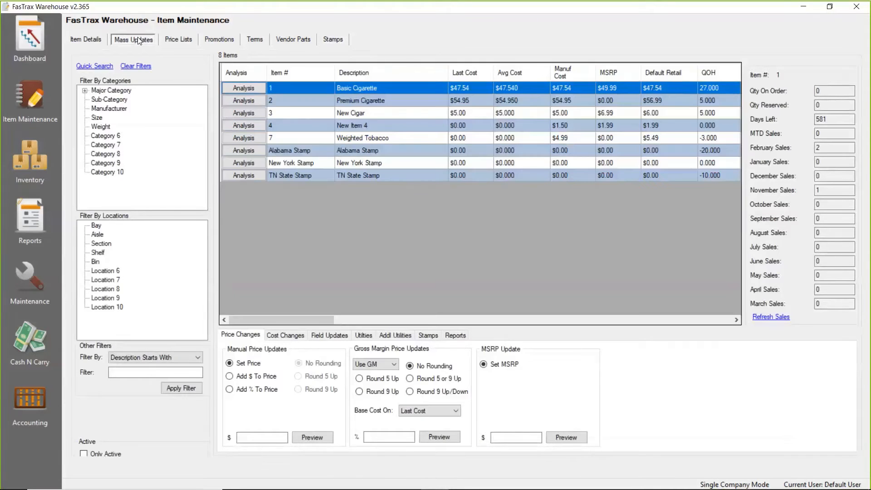
click(84, 91)
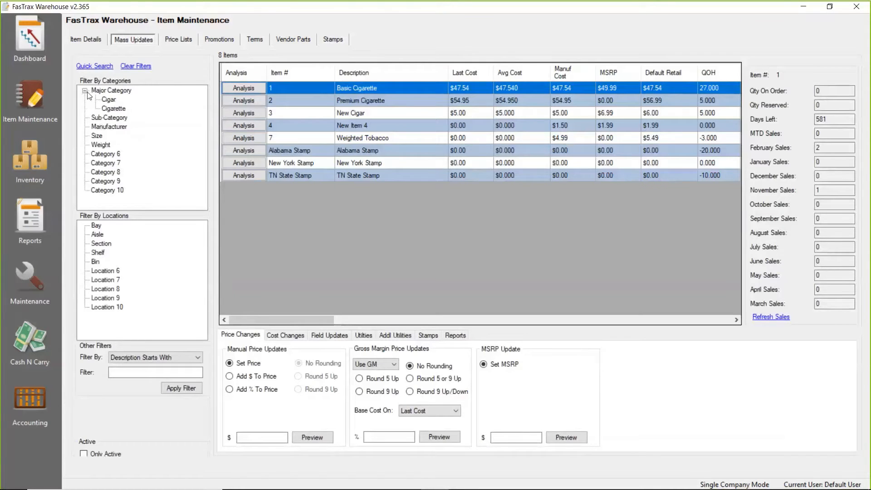
click(113, 109)
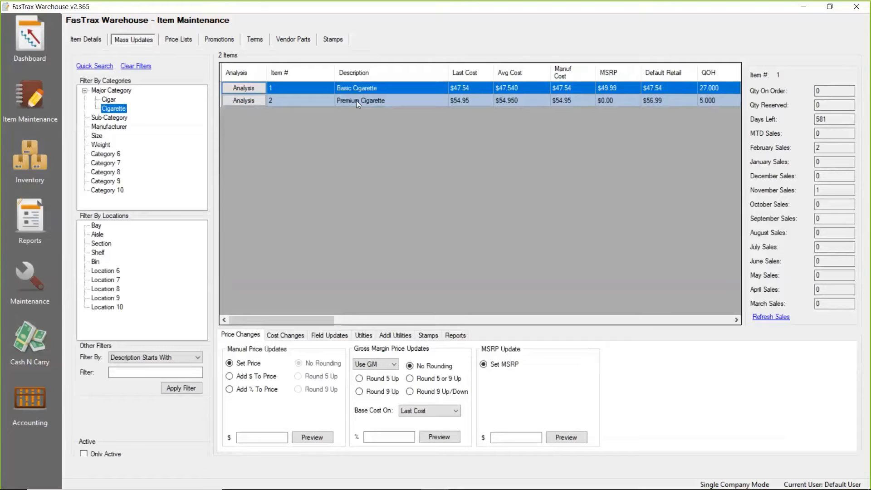
click(428, 339)
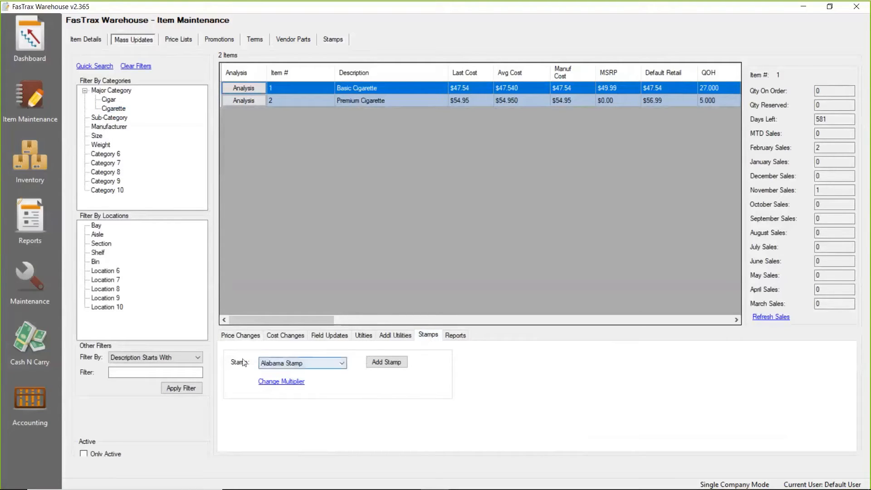
click(341, 364)
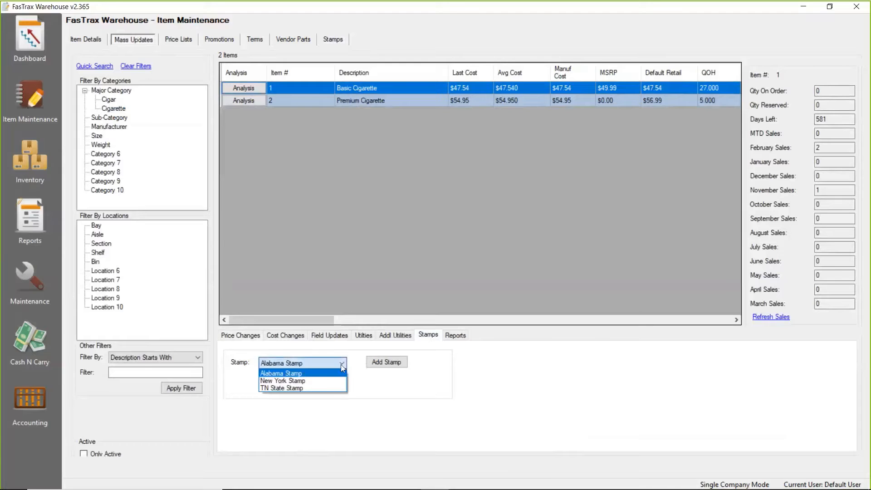
click(308, 381)
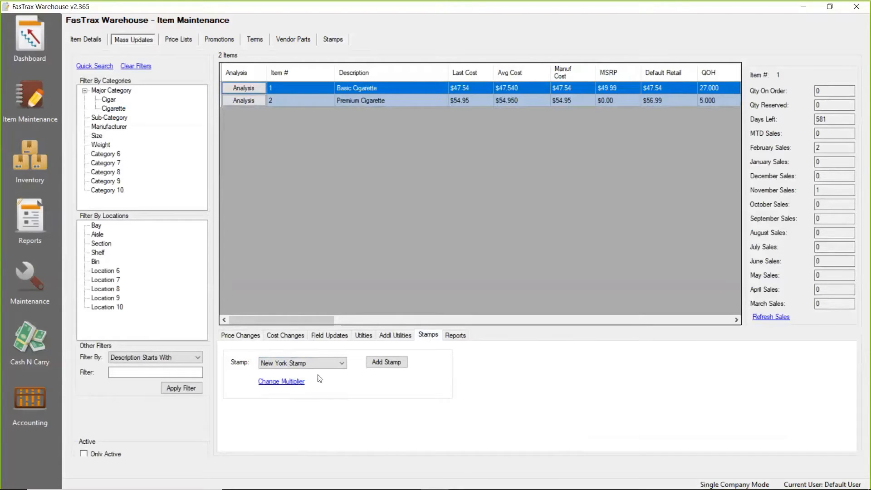
click(390, 366)
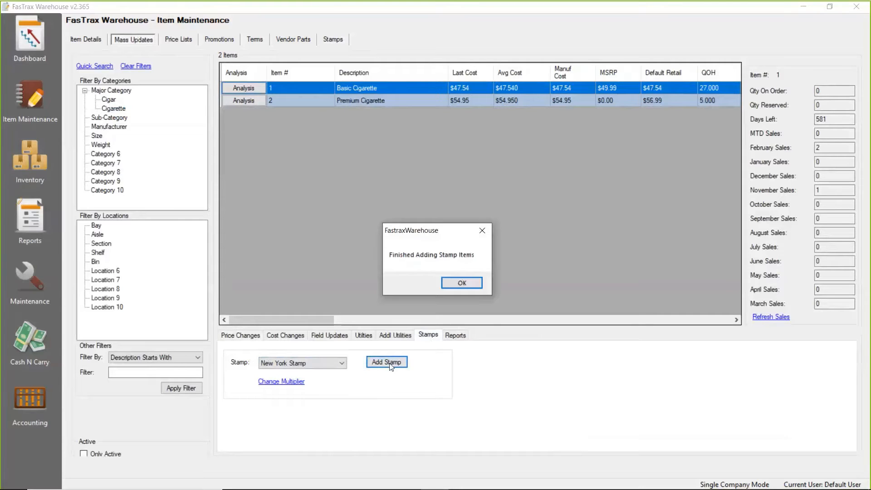
click(467, 286)
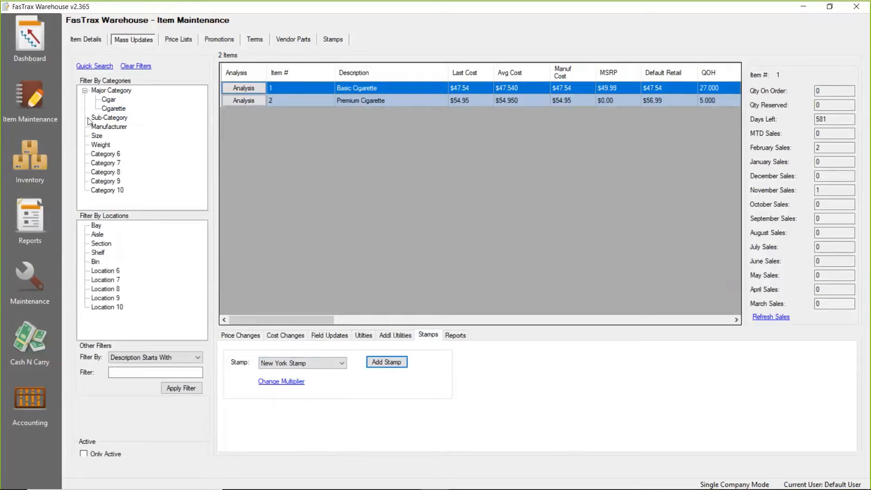
Set the multiplier of Basic Cigarette to 10 in the stamped items of New York Stamp
click(30, 99)
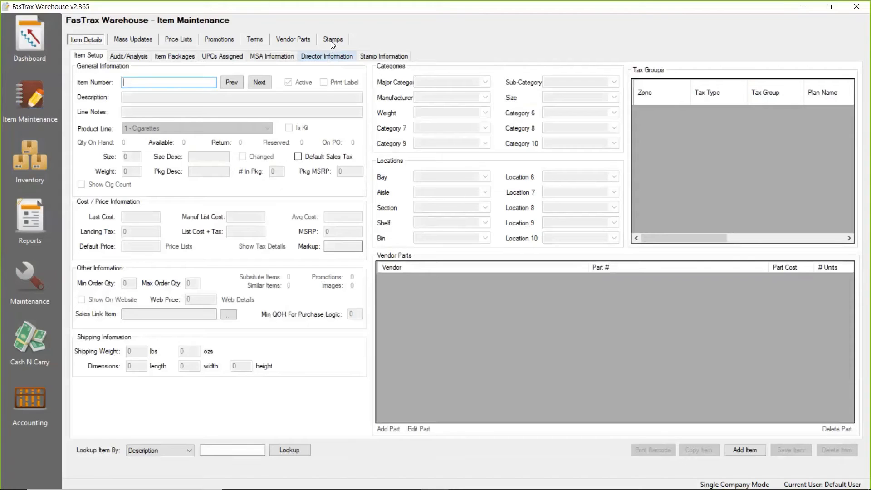
click(332, 41)
click(246, 90)
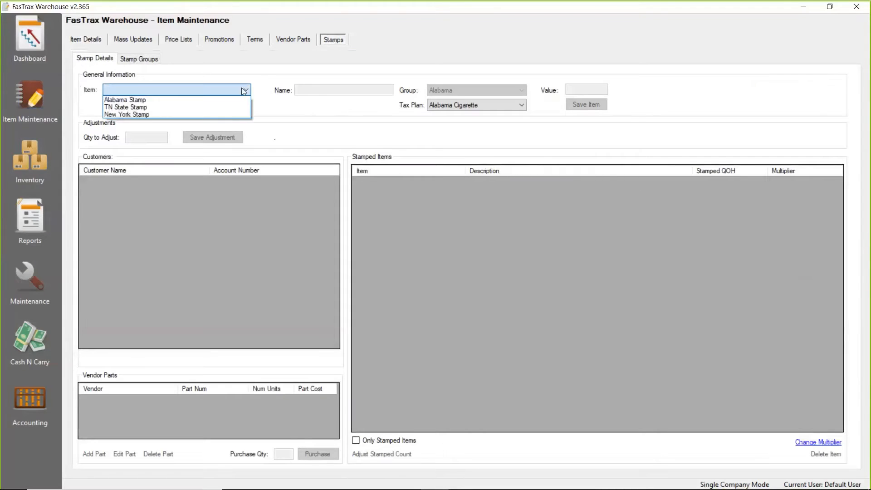
click(225, 111)
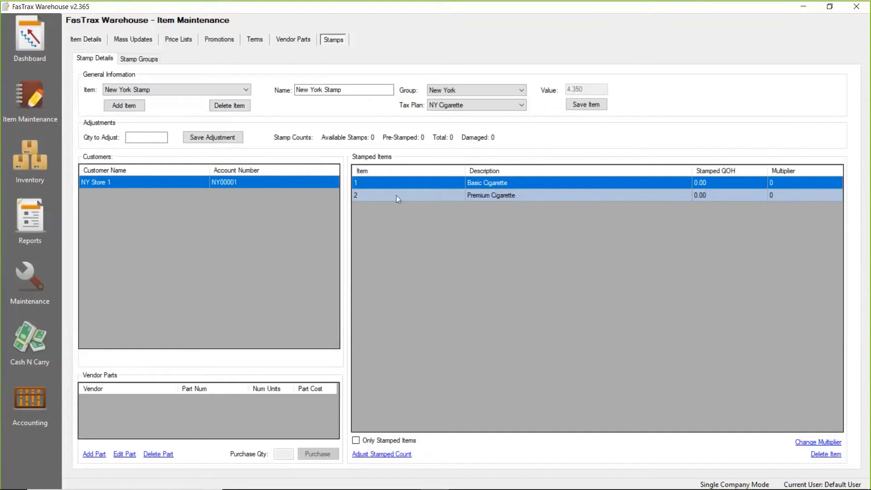
click(832, 444)
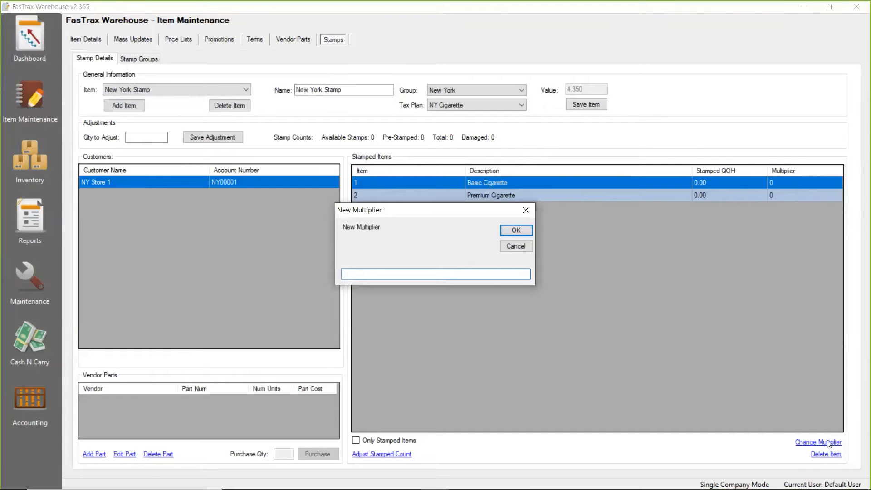
text(10)
click(519, 231)
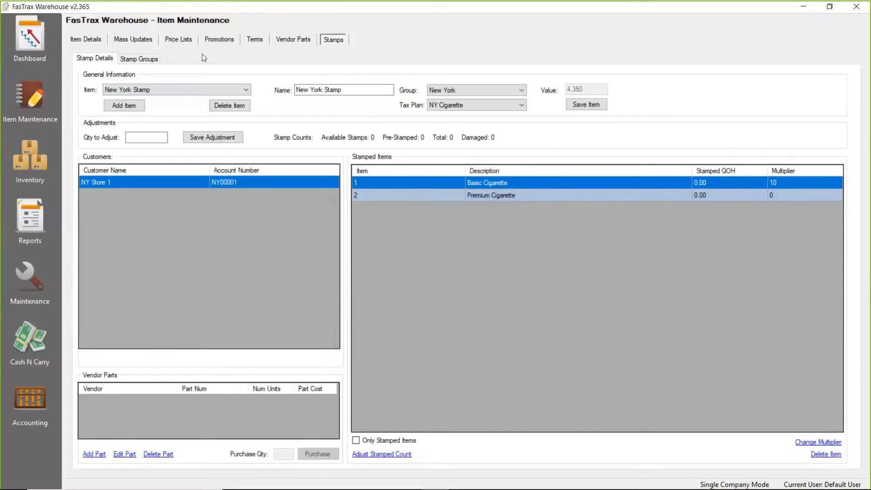
Filter the mass update list to the Cigarette major category and set the New York Stamp multiplier to 10 for those items
click(133, 40)
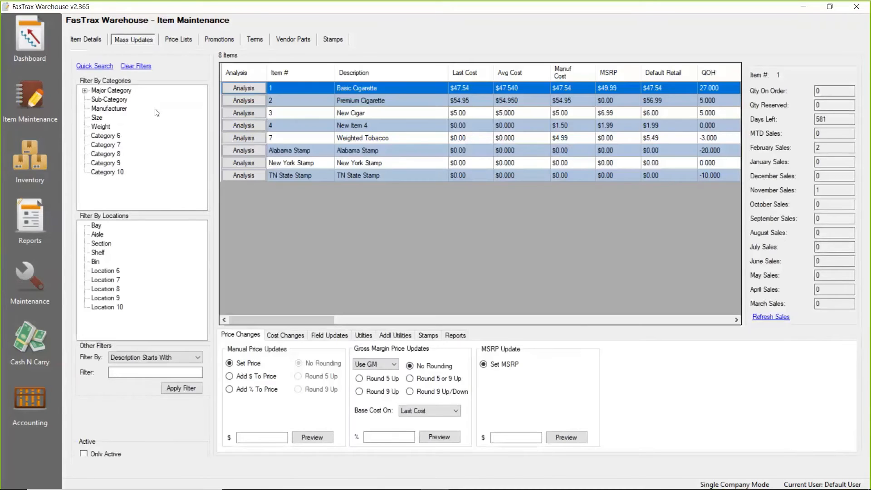
click(85, 91)
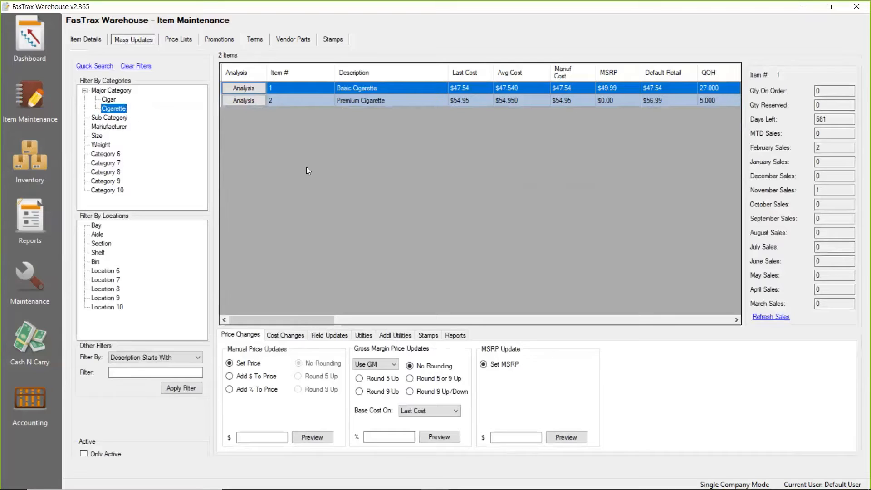
click(429, 336)
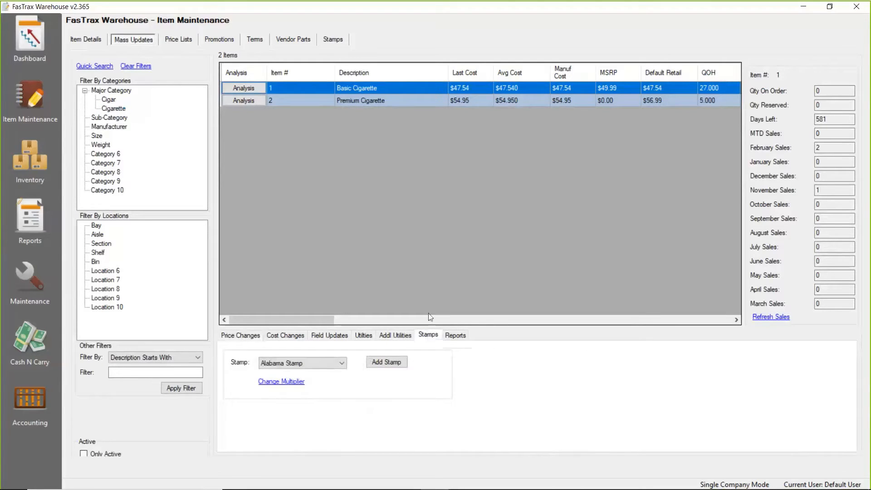
click(345, 364)
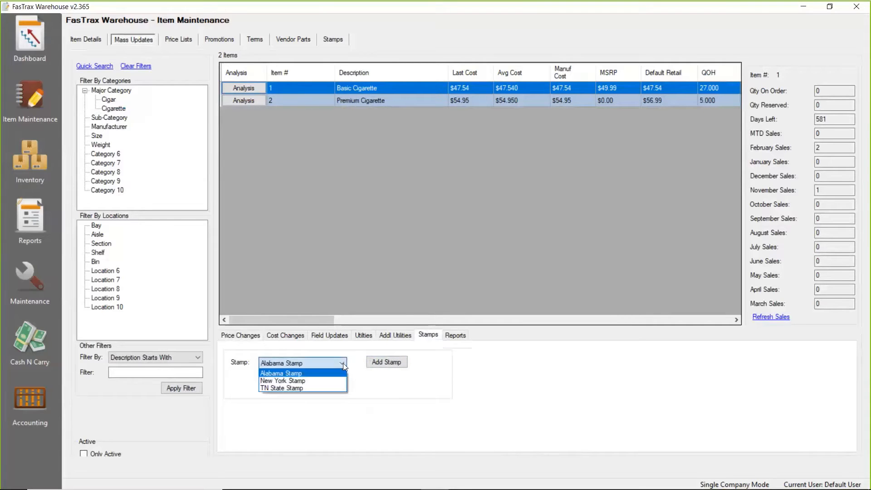
click(290, 382)
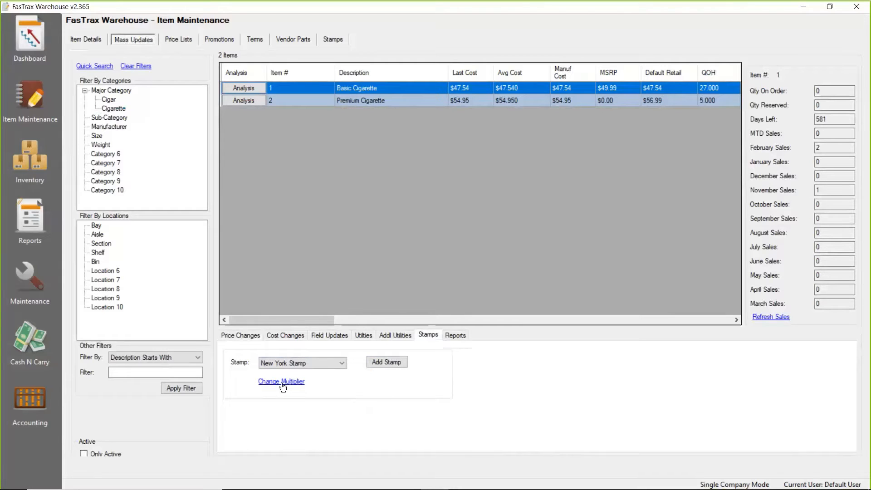
click(282, 385)
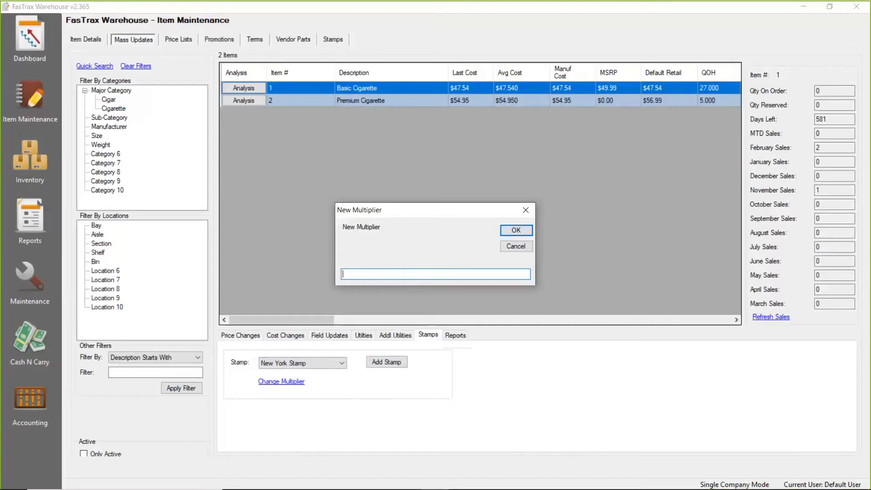
text(10)
click(516, 231)
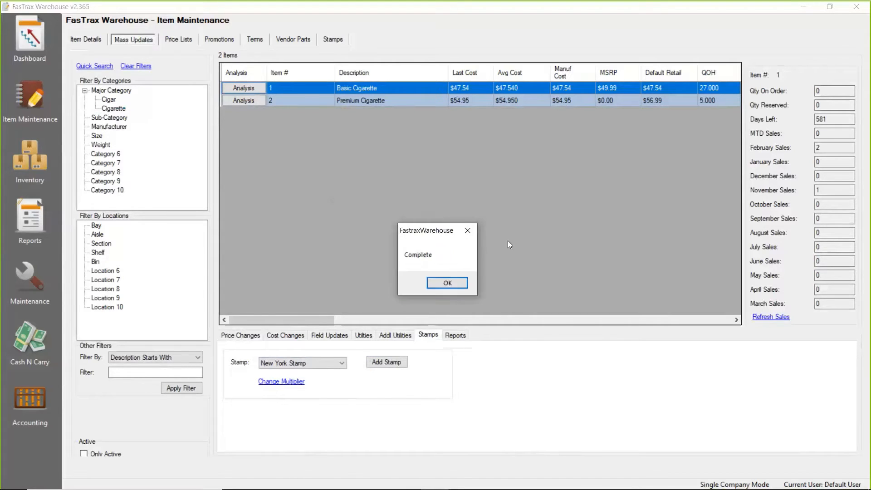
click(448, 283)
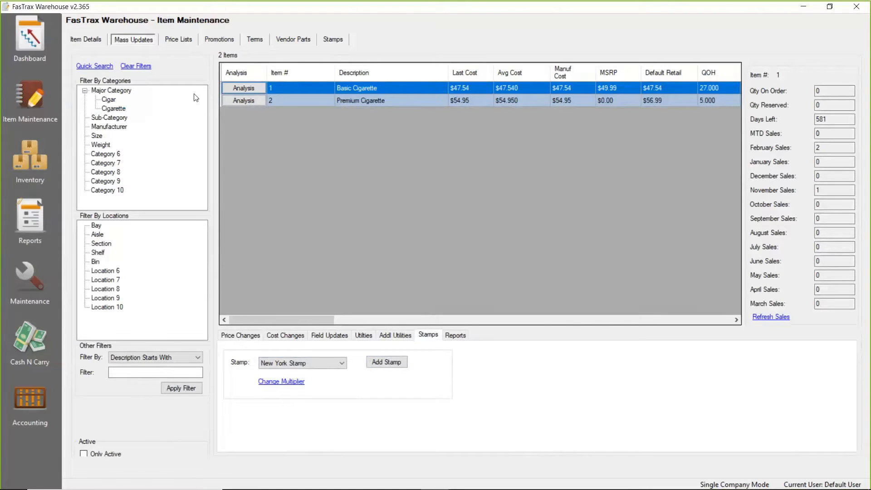
Reload New York Stamp in the stamp details to check the multipliers of its stamped items
click(336, 40)
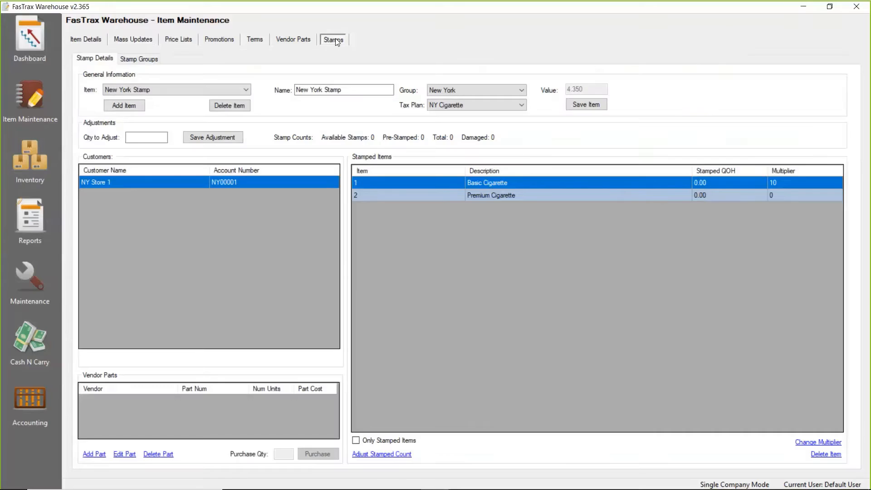
click(24, 94)
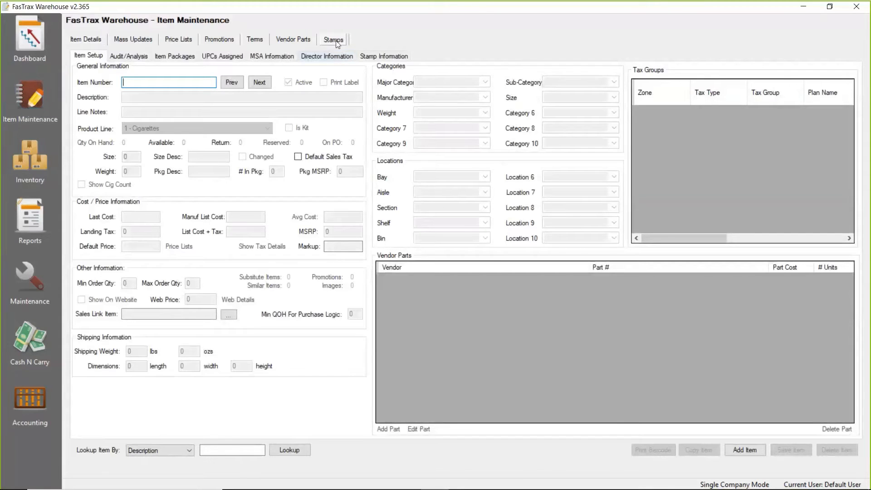
click(336, 42)
click(198, 89)
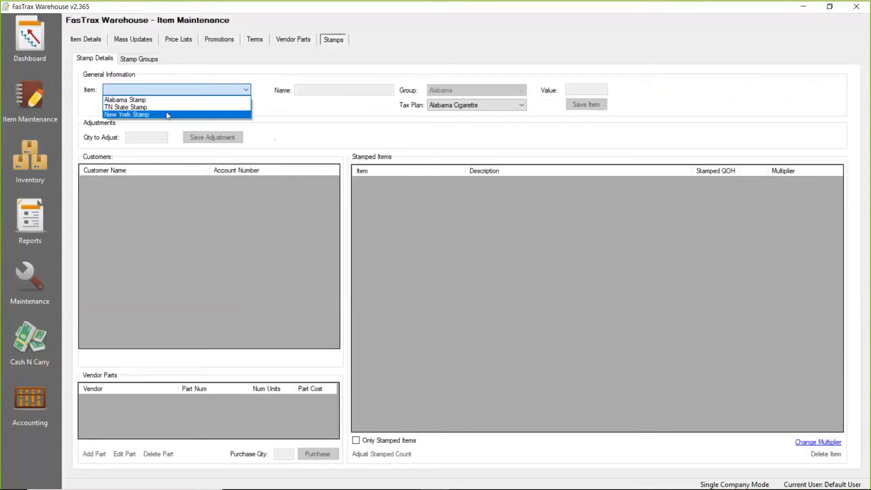
click(166, 114)
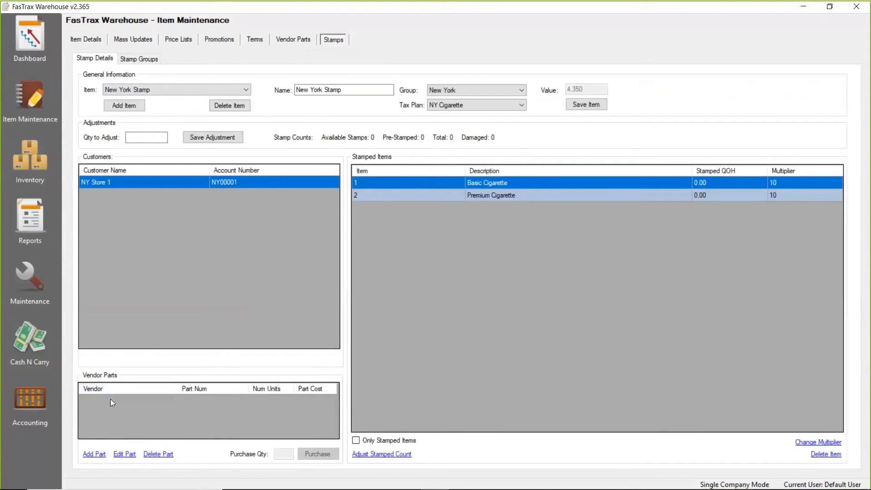
Add a Vendor 1 part to New York Stamp with part number NY Stamp, cost 4350 and 100 units, and save it
click(90, 454)
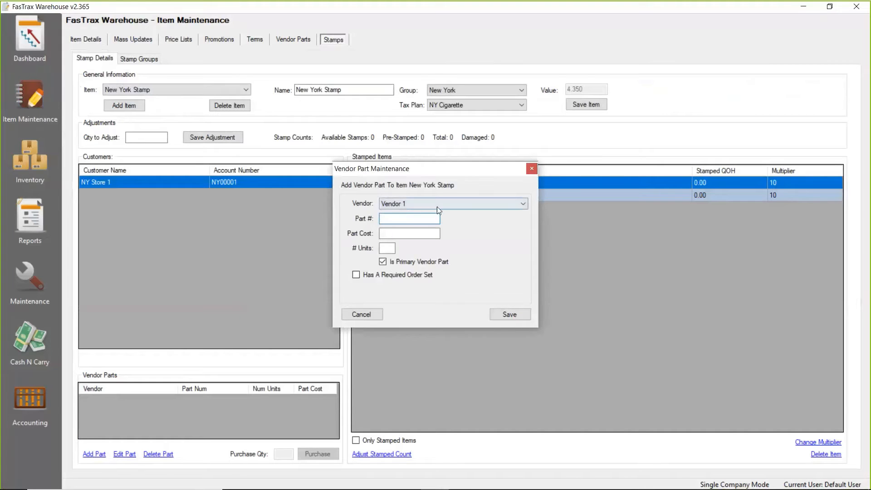
click(438, 206)
click(439, 206)
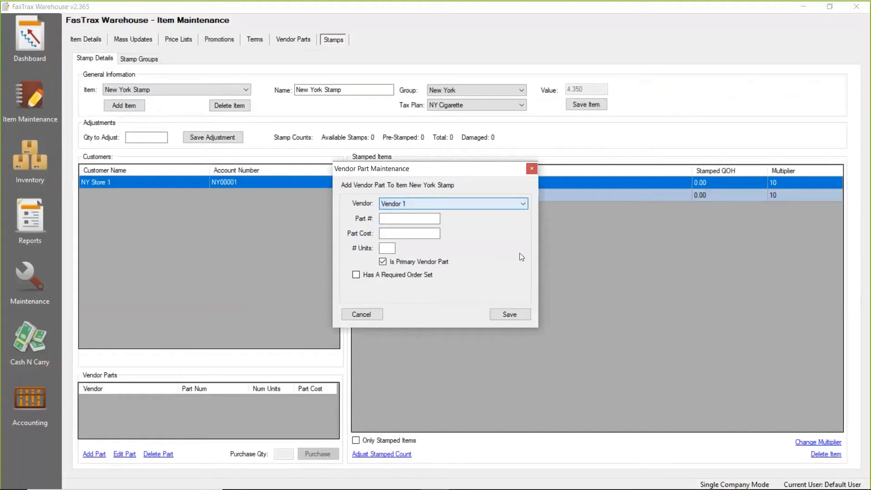
click(392, 220)
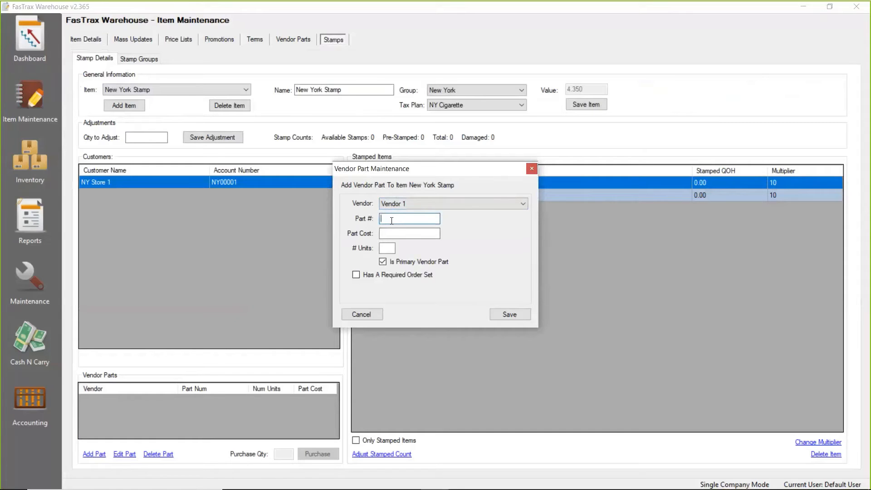
text(NY Stamp)
click(389, 234)
text(4350)
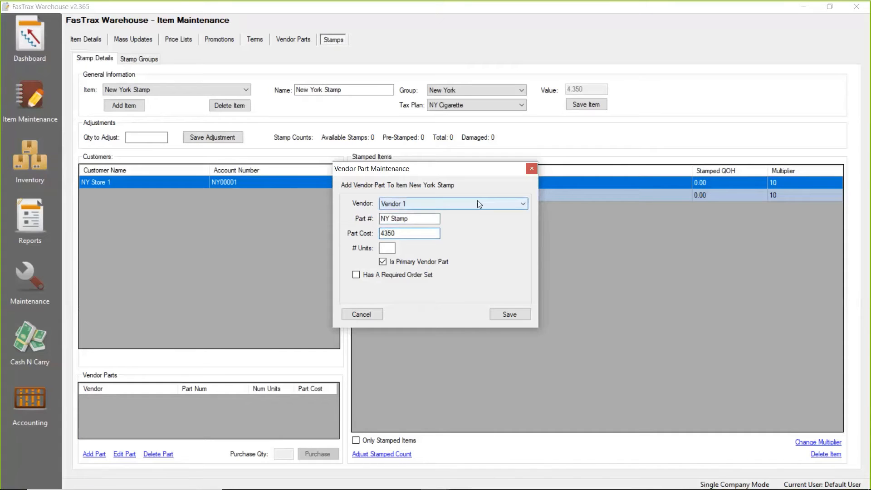
click(390, 249)
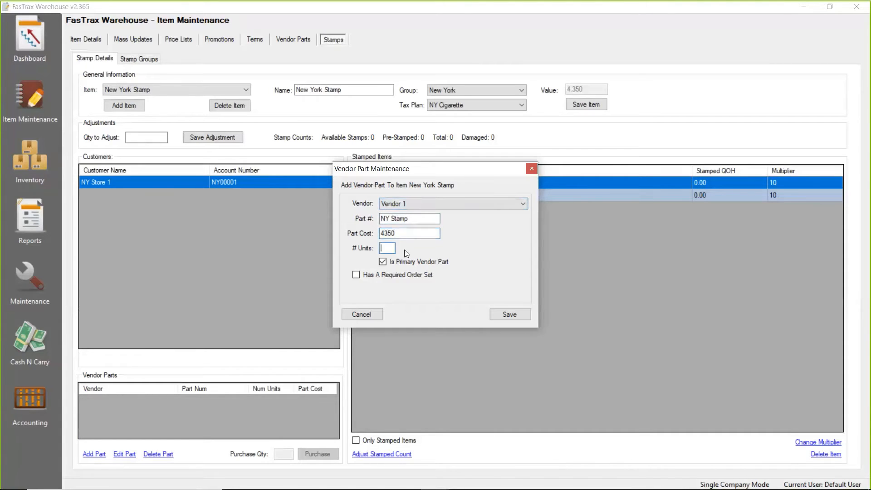
text(100)
click(511, 315)
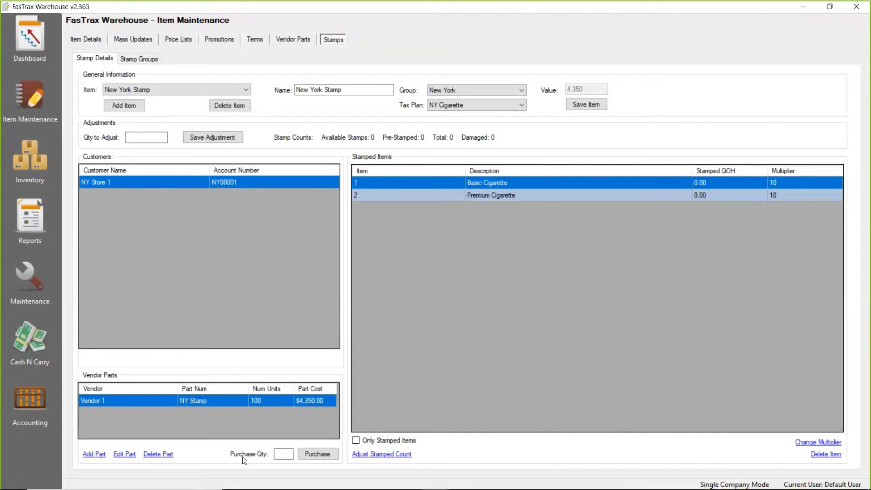
Create a purchase order for a quantity of 1 of the NY Stamp vendor part
click(278, 453)
text(1)
click(318, 454)
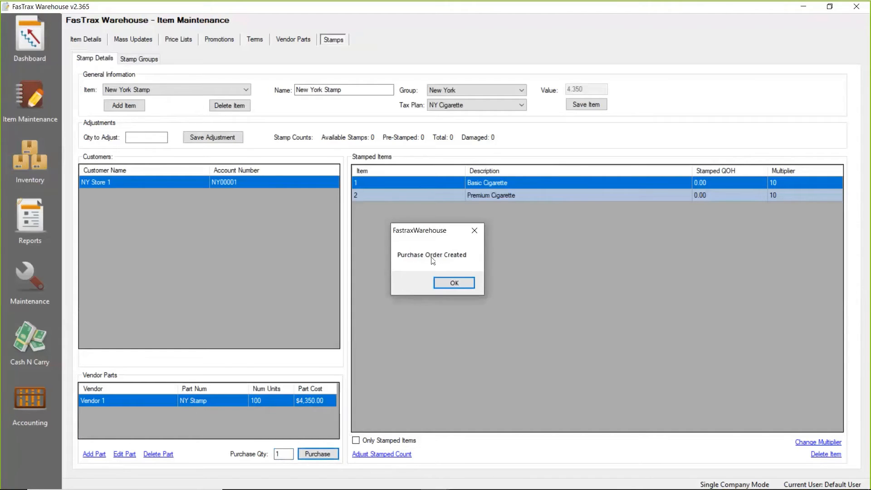
click(455, 284)
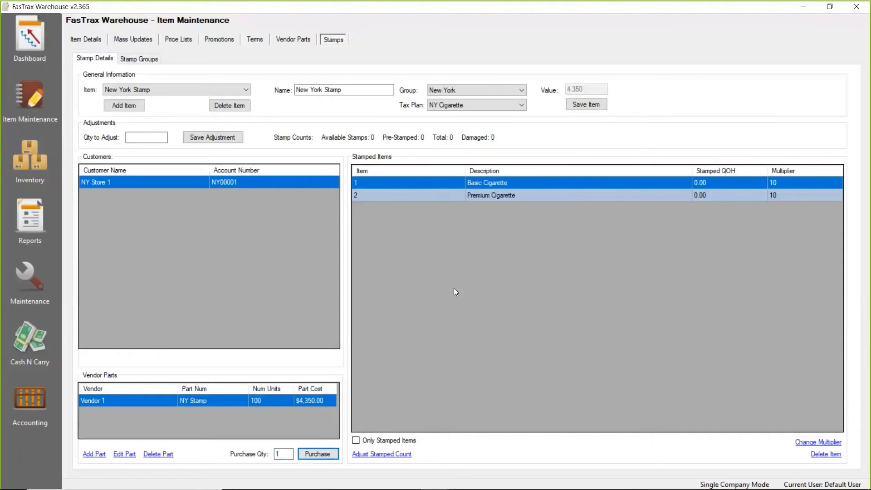
Open the Stamp Order purchase from Vendor 1 among the open inventory purchases and start receiving it
click(28, 158)
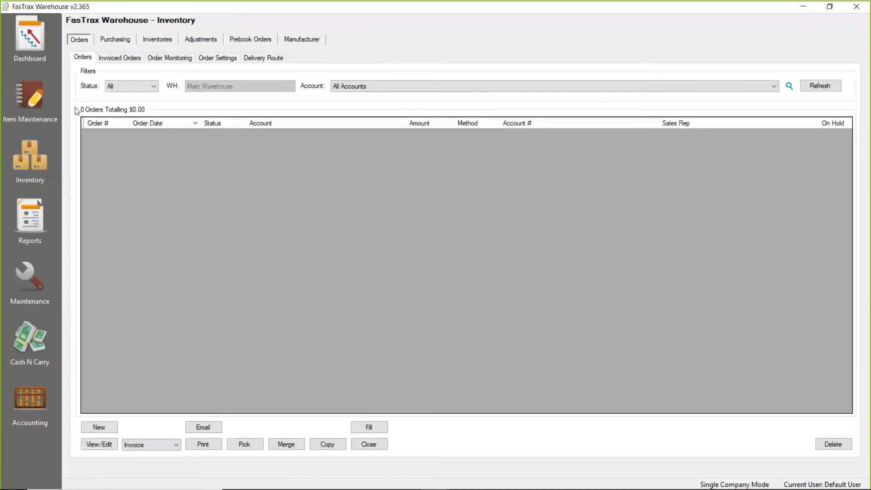
click(120, 42)
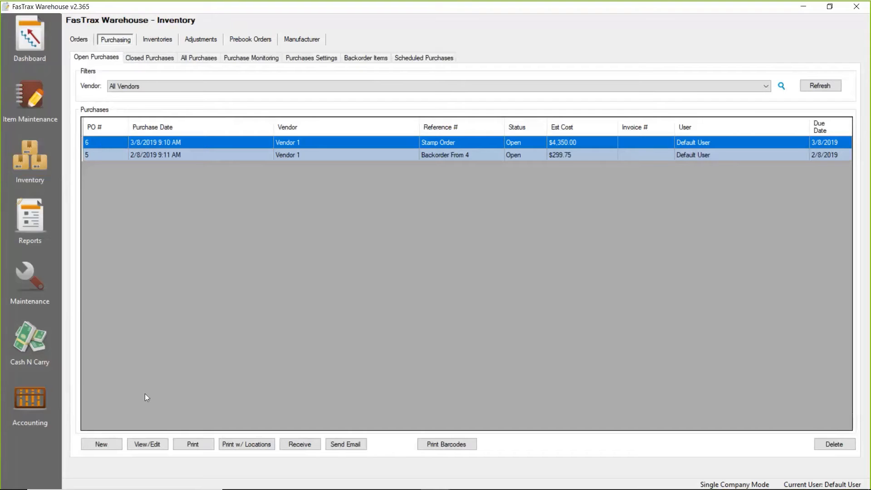
click(142, 447)
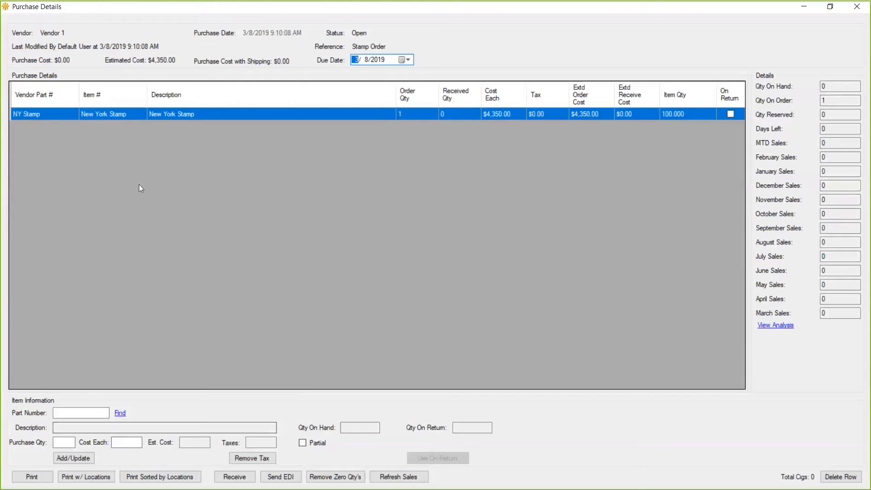
click(234, 477)
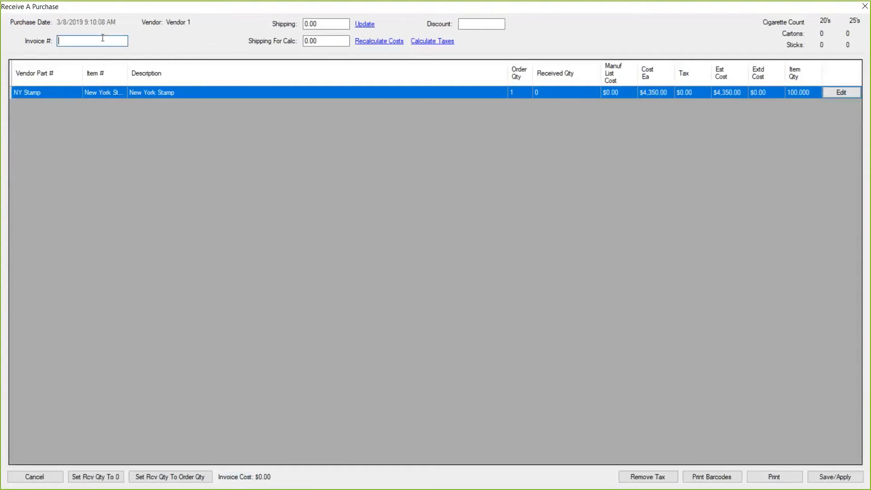
Enter invoice number 6 and set the received quantity to the order quantity for all items
text(6)
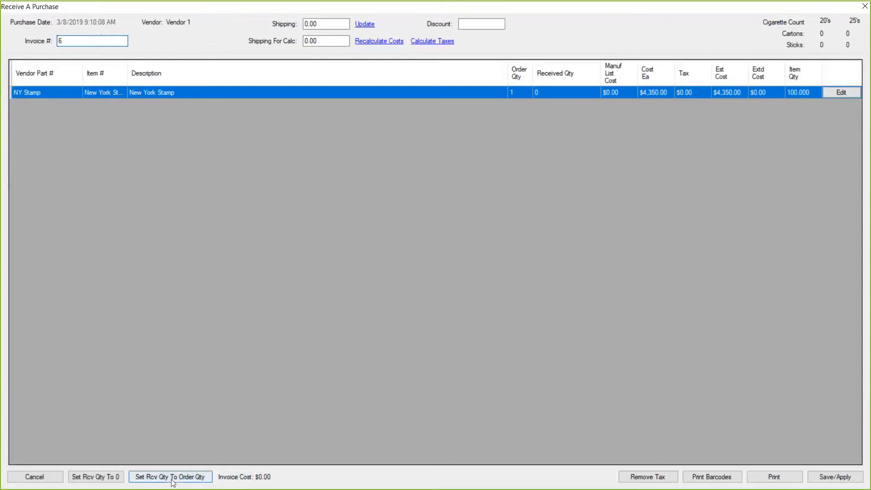
click(146, 481)
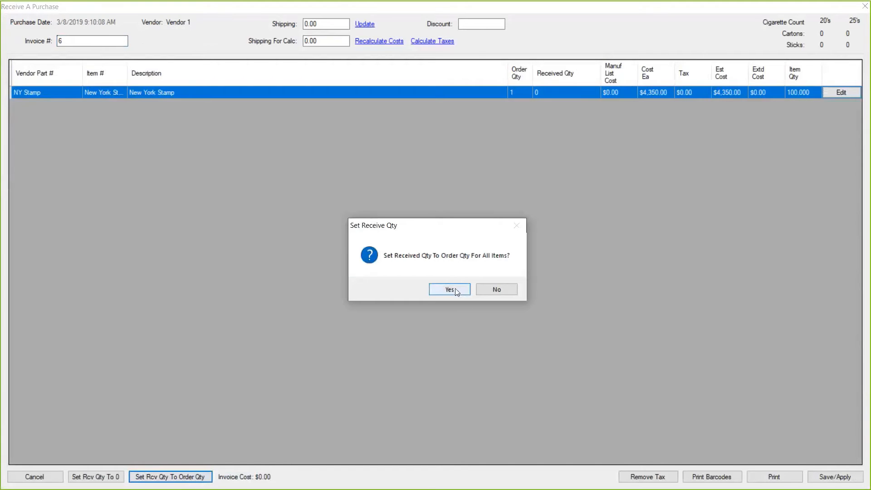
click(456, 288)
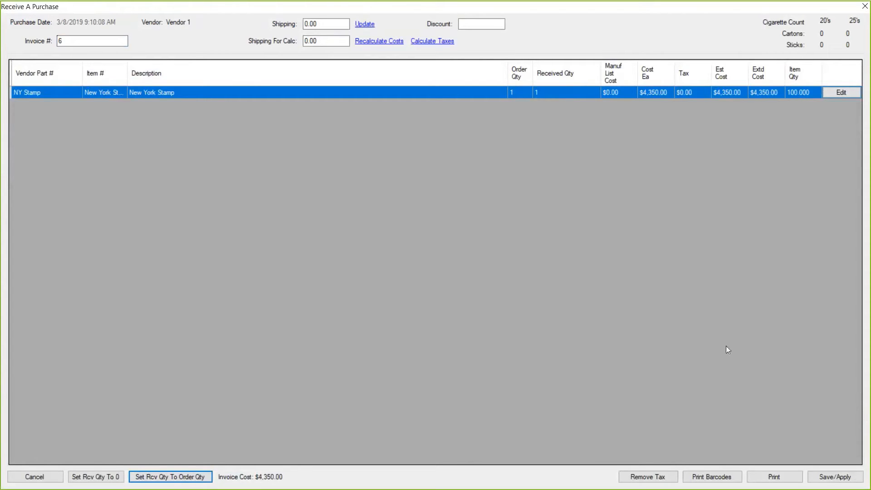
Save and apply the received quantity to inventory, and close the purchase
click(830, 476)
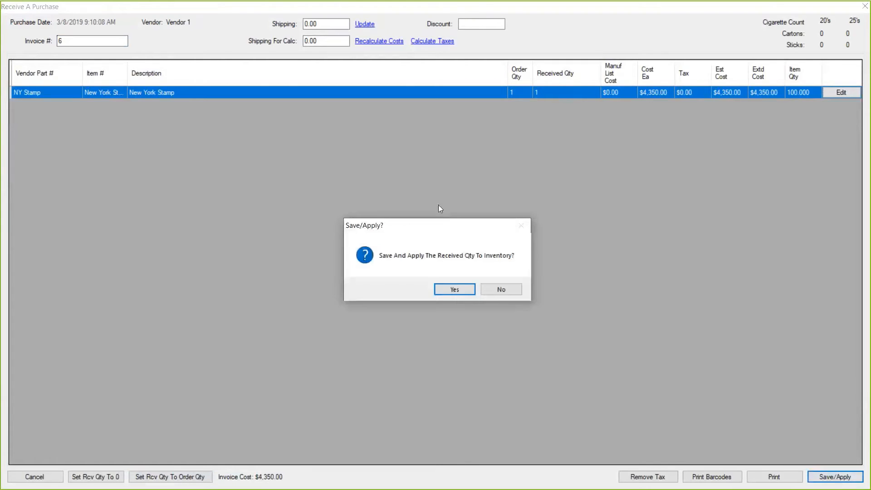
click(455, 289)
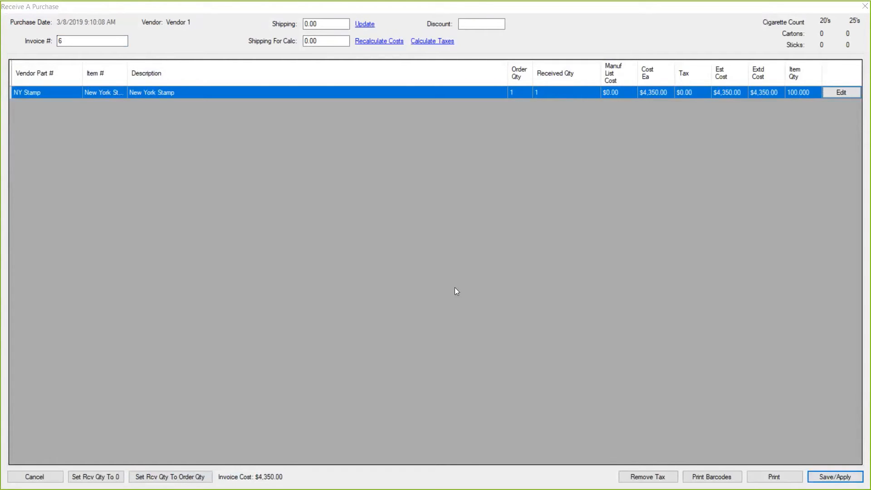
click(467, 287)
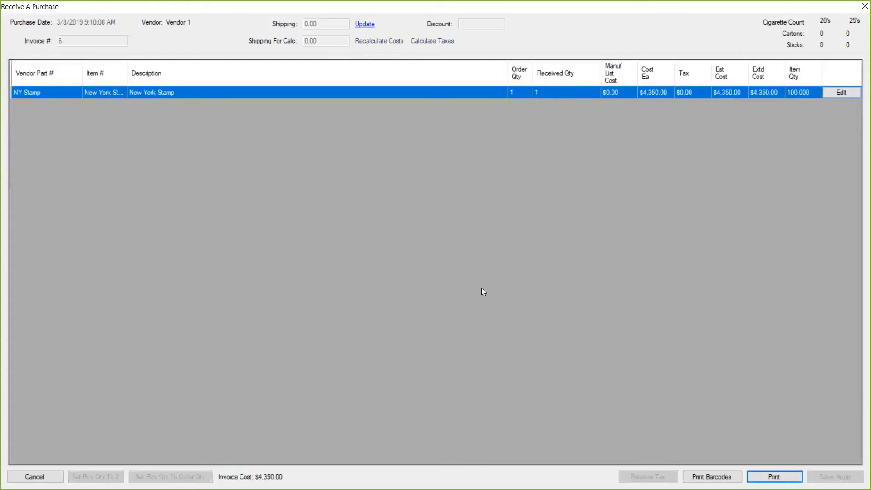
click(864, 7)
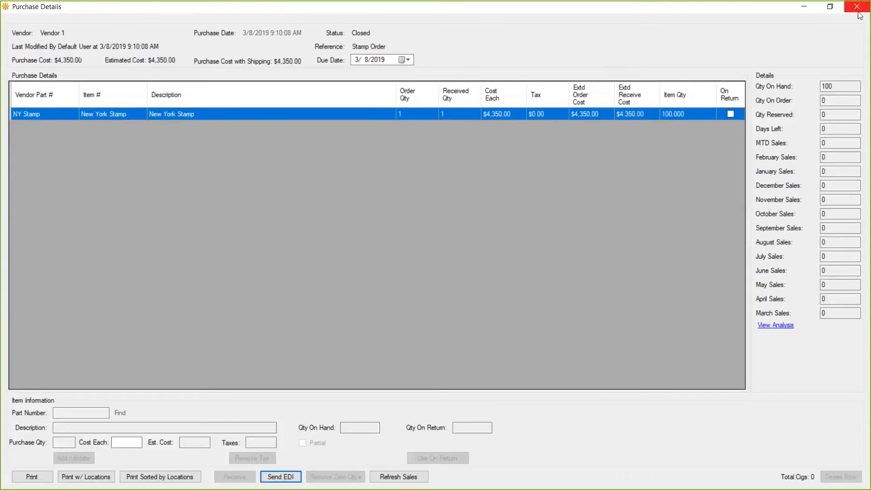
click(858, 10)
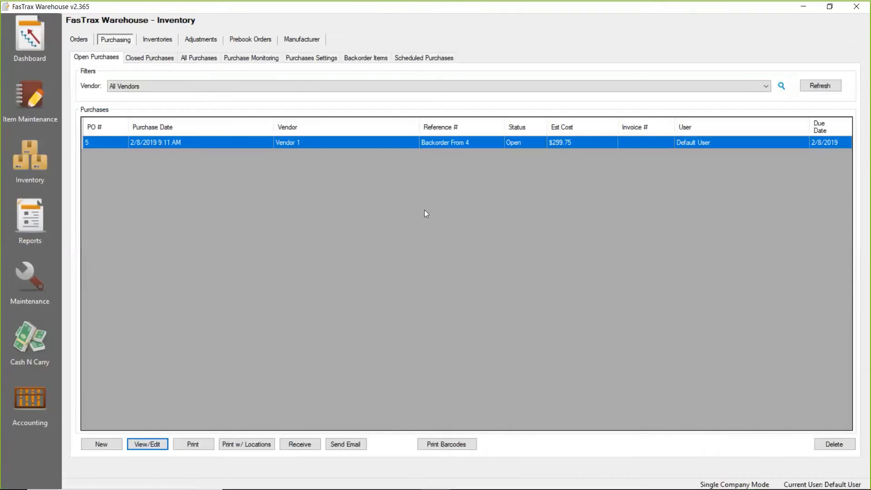
Open the details of the New York Stamp in the item maintenance stamp records
click(42, 92)
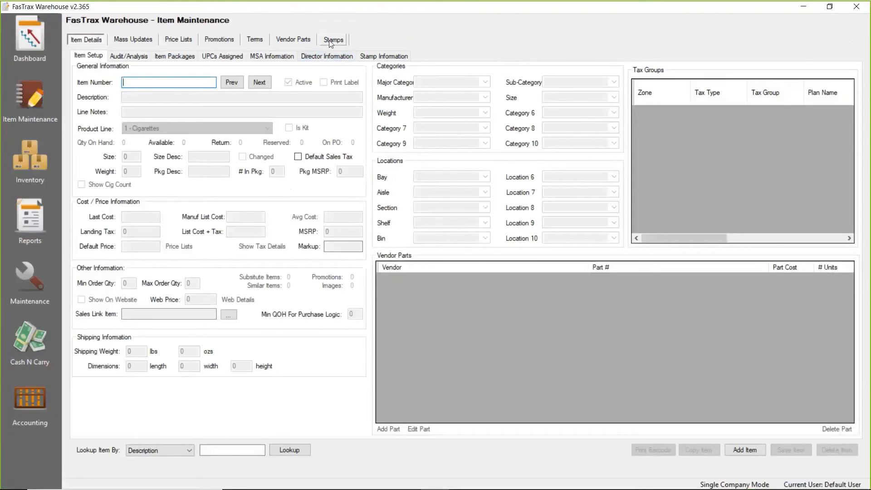
click(330, 42)
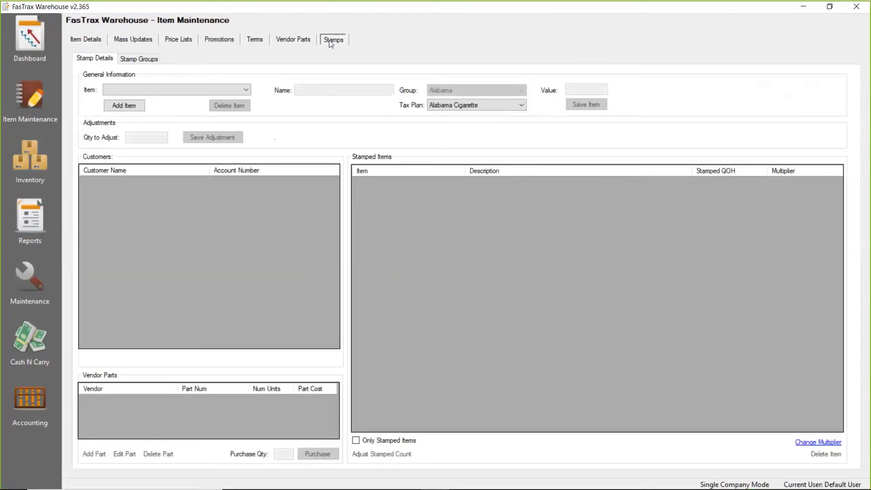
click(228, 91)
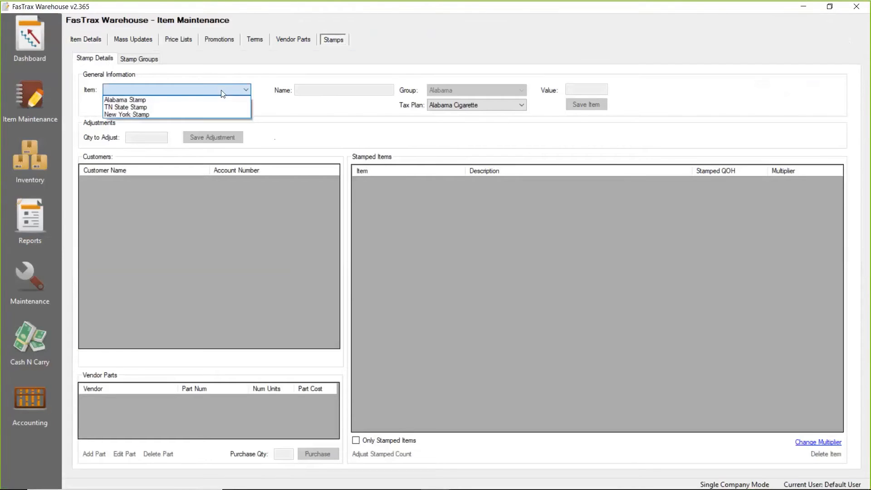
click(180, 115)
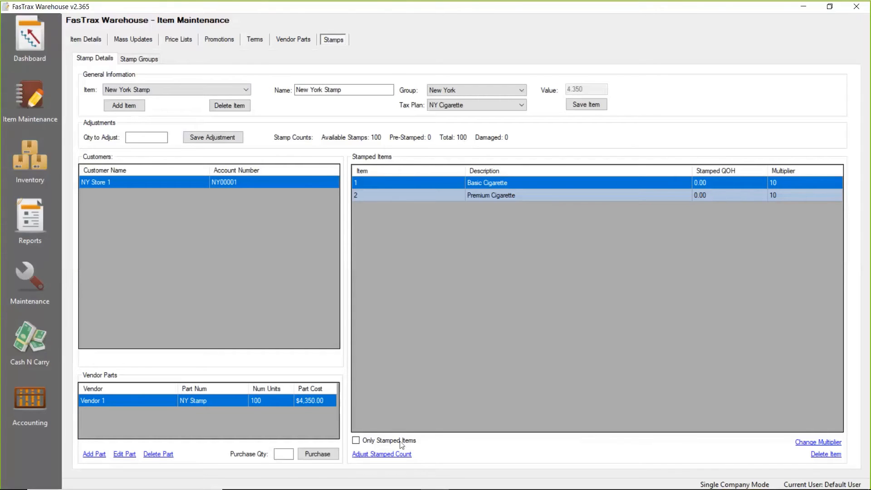
Adjust the stamped count of the Basic Cigarette item by 10 and save the adjustment
click(381, 196)
click(377, 185)
click(377, 455)
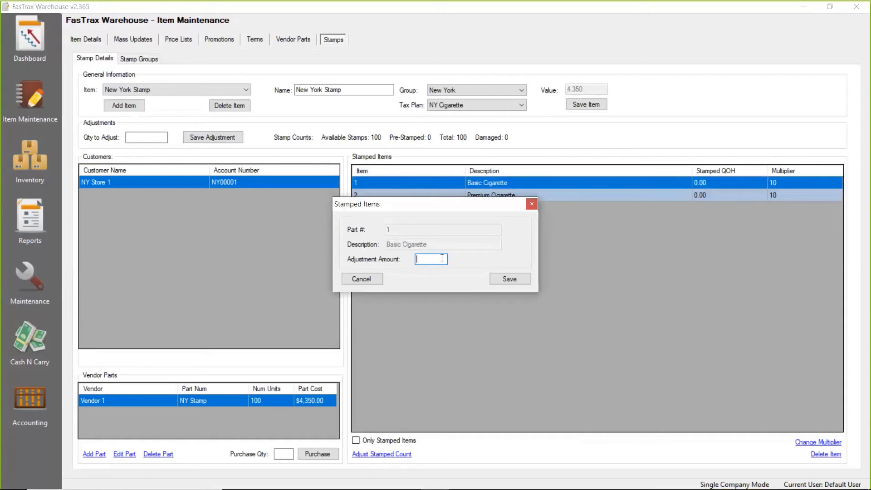
text(10)
click(510, 280)
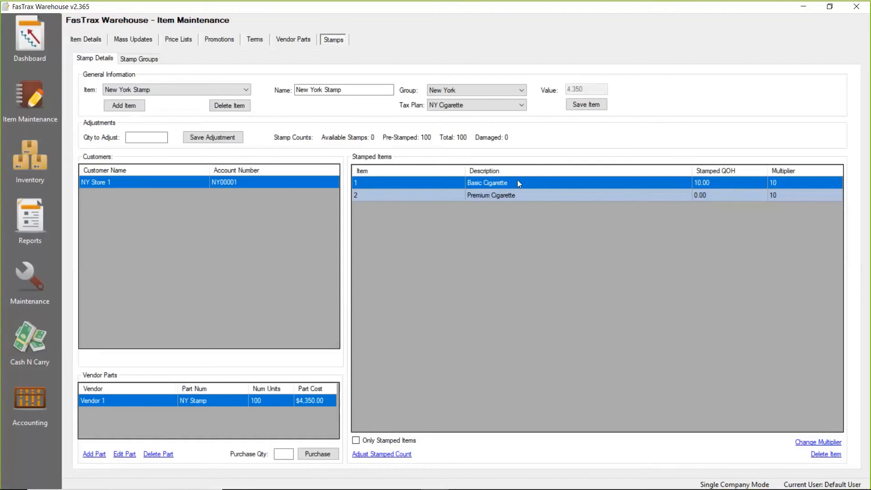
Create a new inventory order for the NY Store 1 account
click(28, 159)
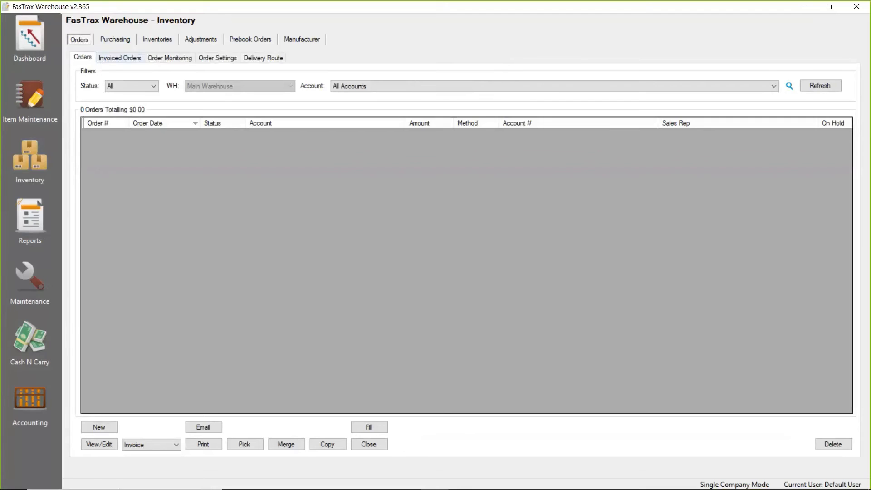
click(96, 427)
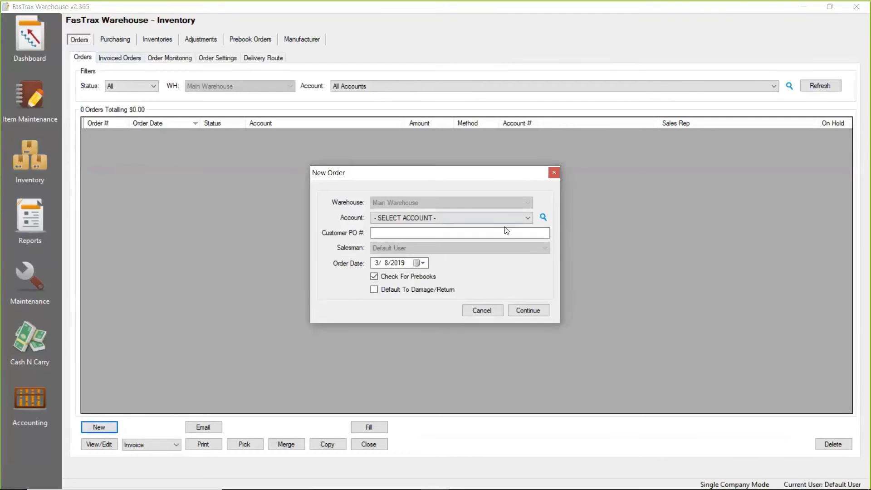
click(524, 218)
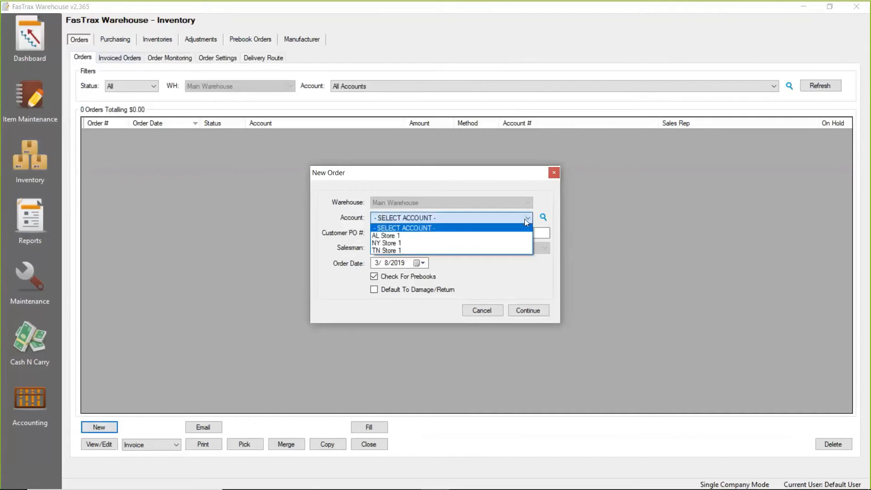
click(438, 243)
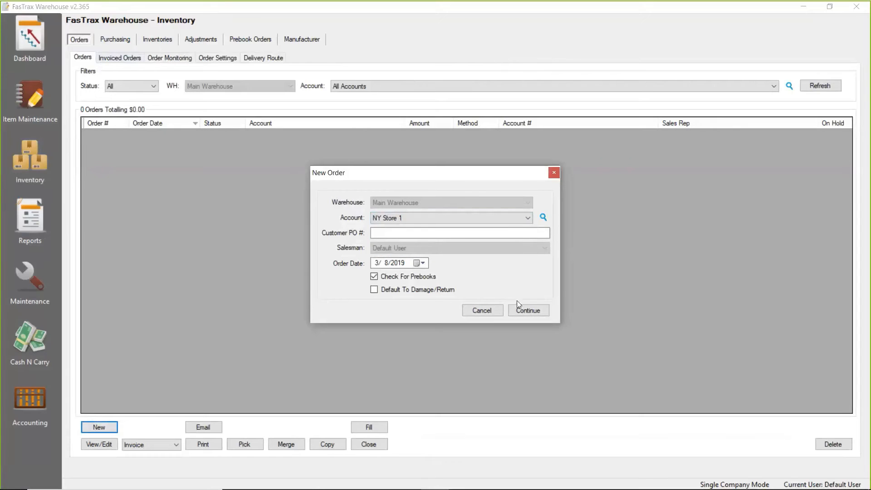
click(534, 311)
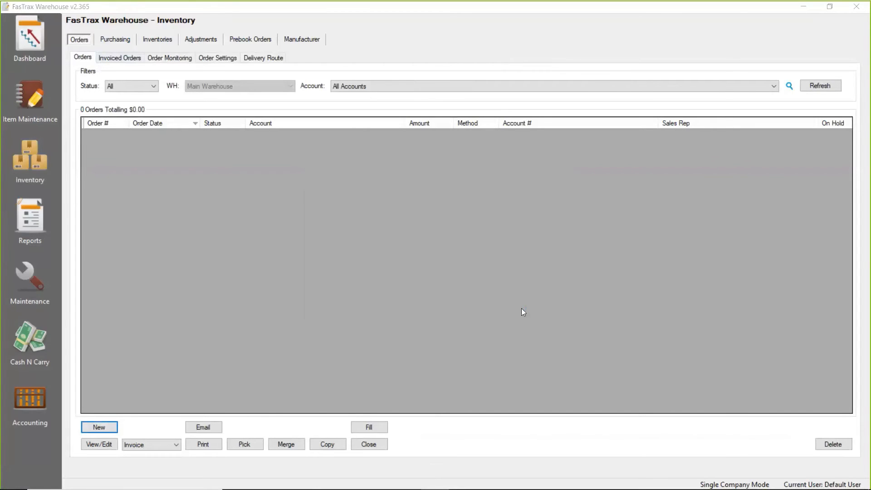
Add item number 1, Basic Cigarette, to the order with an order quantity of 3
click(180, 417)
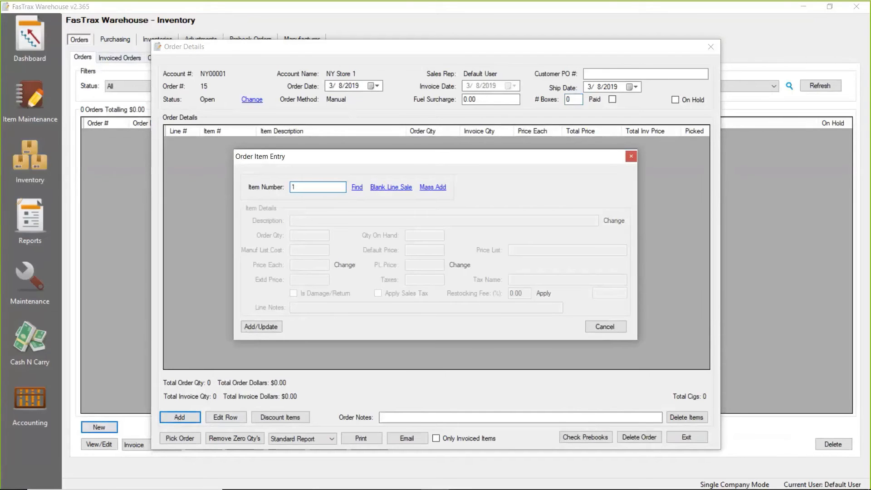
key(Return)
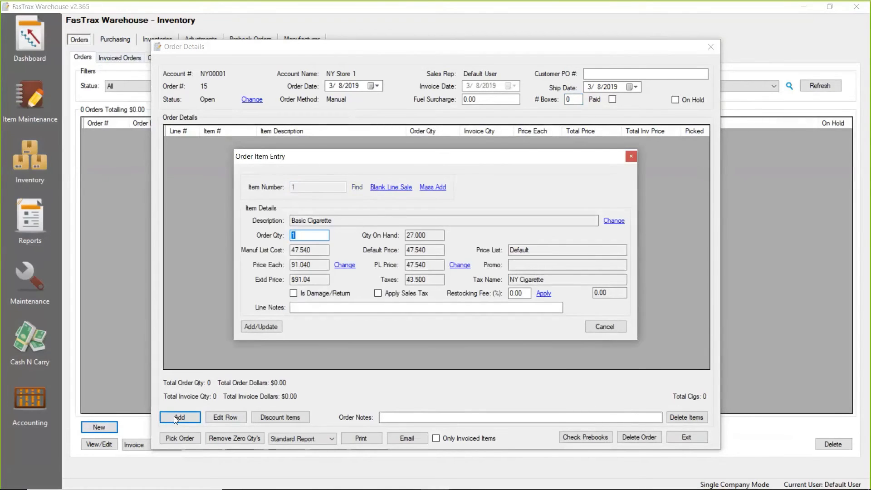
text(3)
key(Return)
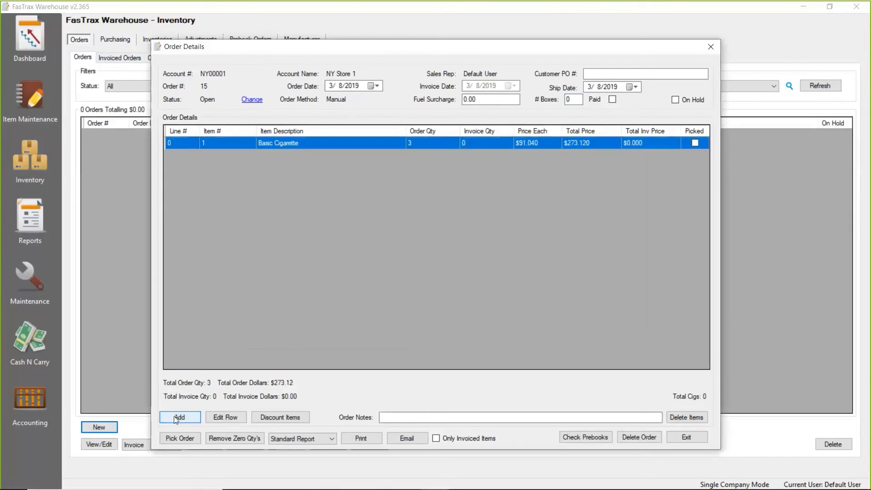
Start picking the order and fill it so the invoice quantity matches the order quantity
click(190, 441)
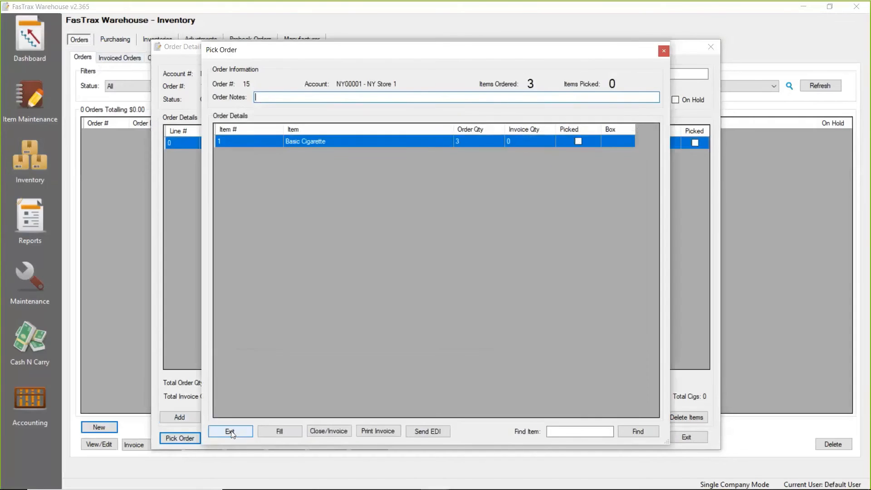
click(276, 432)
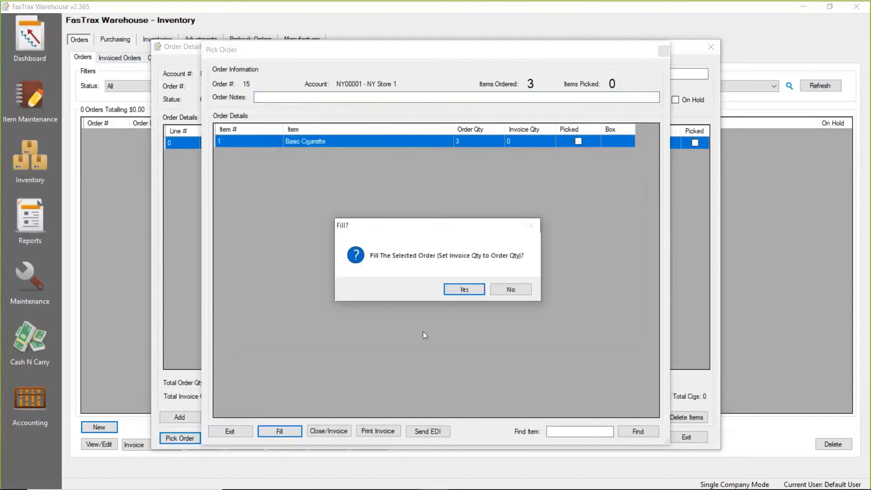
click(460, 287)
click(451, 284)
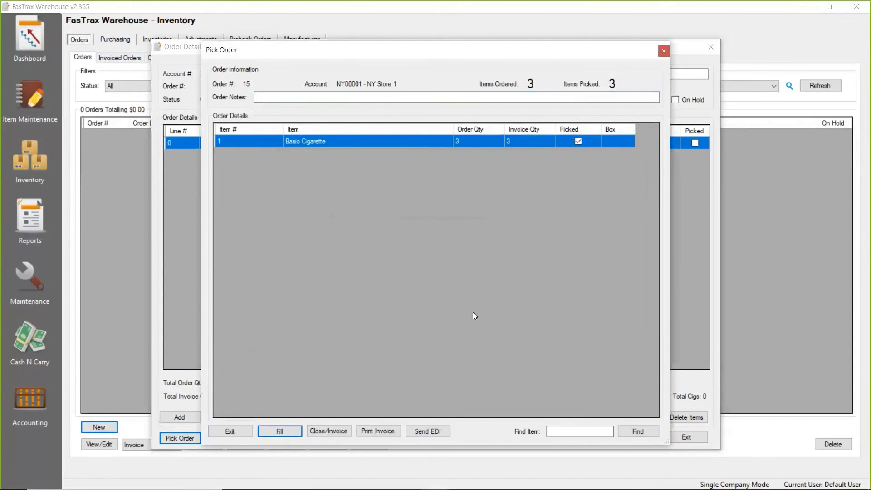
Invoice and close the picked order with inventory quantities updated, and exit the order details
click(328, 430)
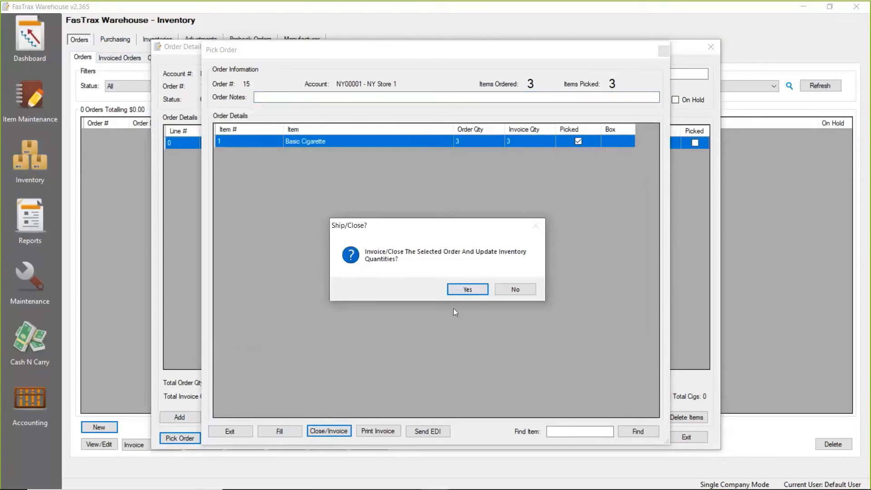
click(470, 295)
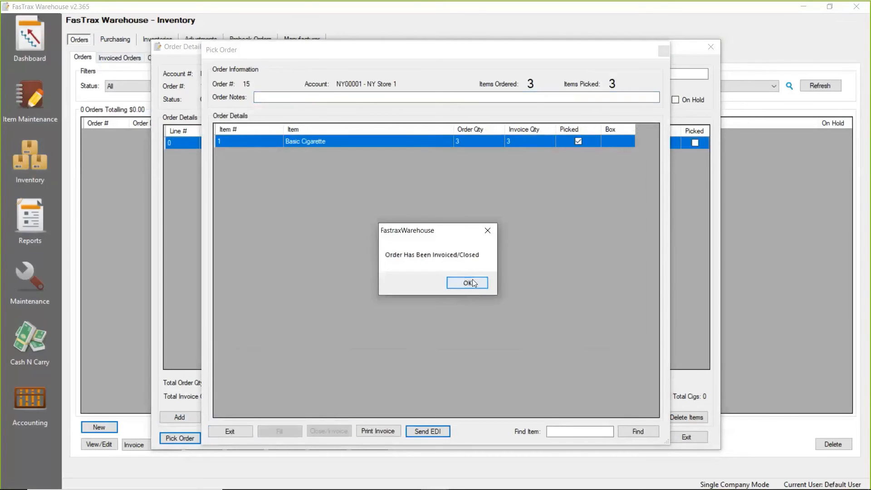
click(471, 283)
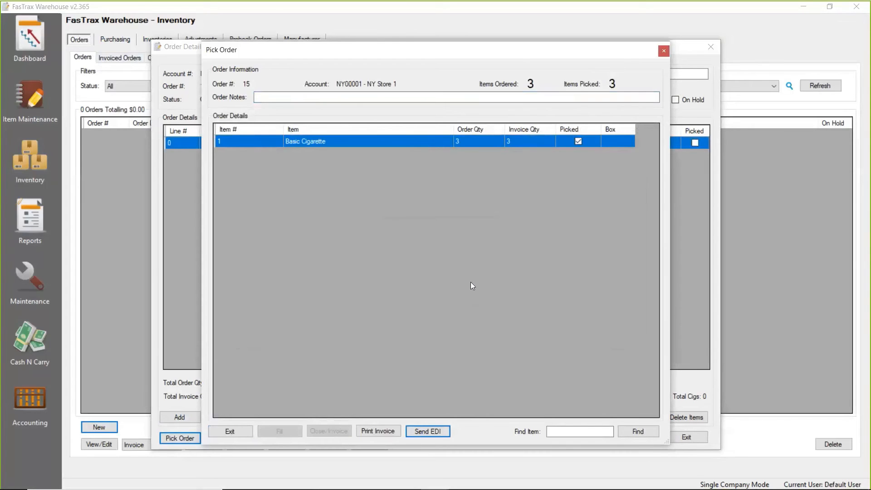
click(665, 52)
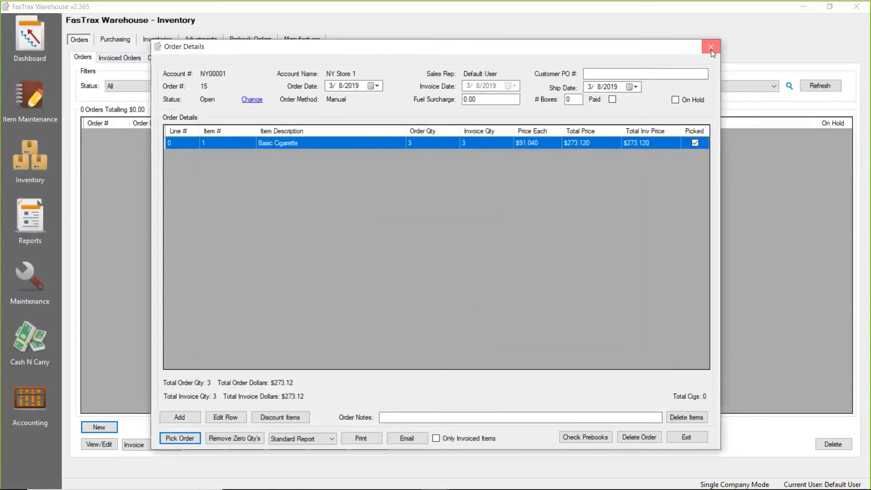
click(711, 50)
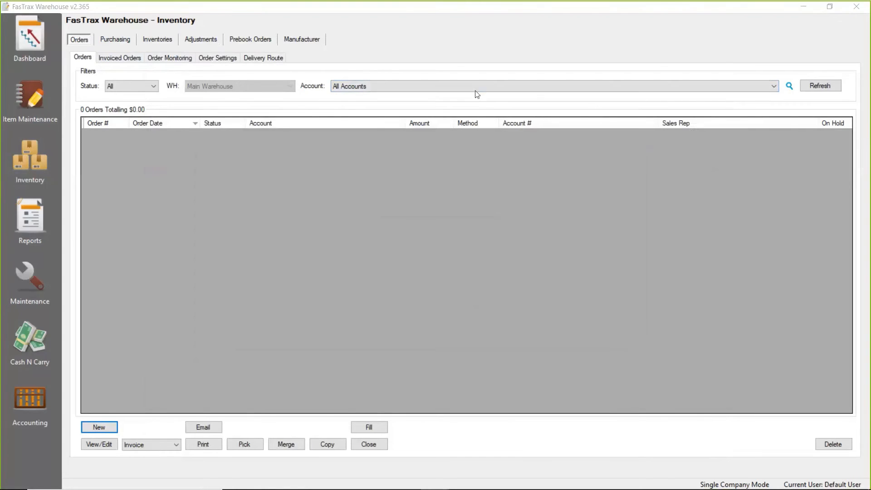
Reopen the New York Stamp details to check its stamp counts and the stamped quantities of its items
click(39, 94)
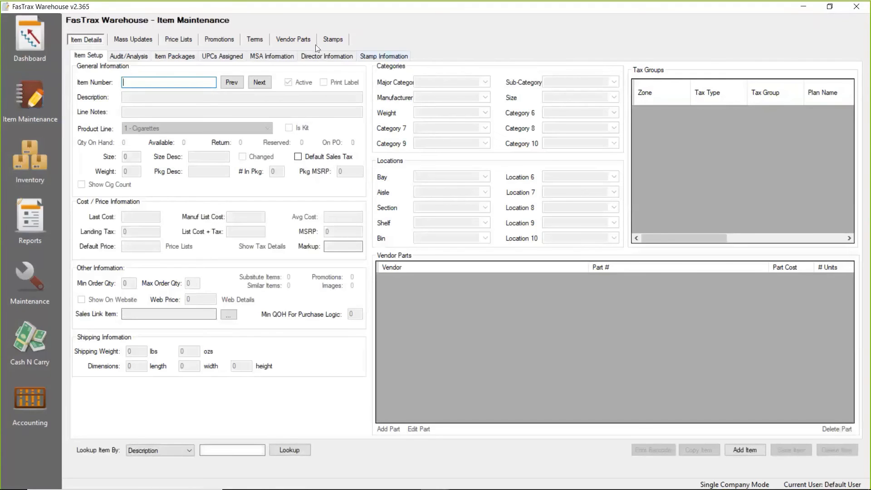
click(336, 41)
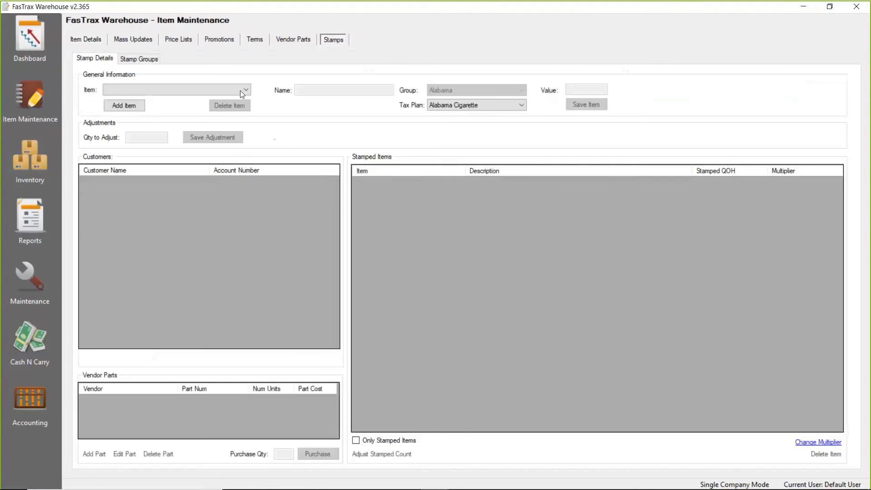
click(235, 92)
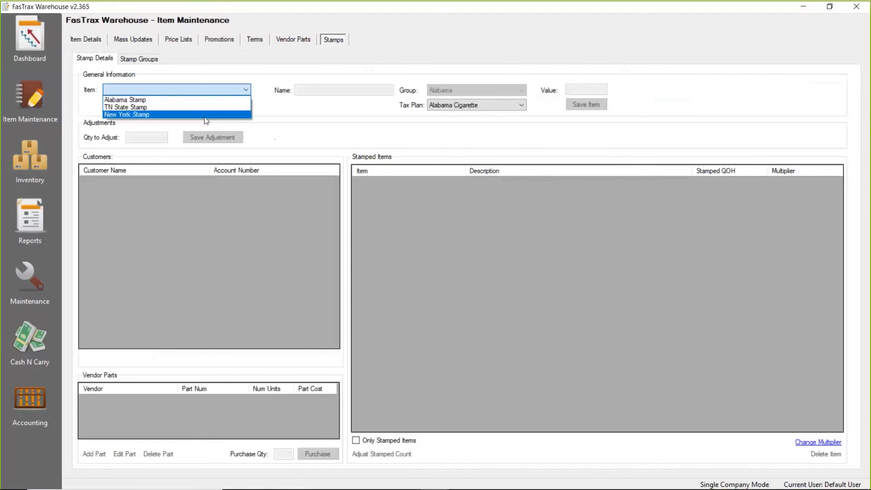
click(150, 114)
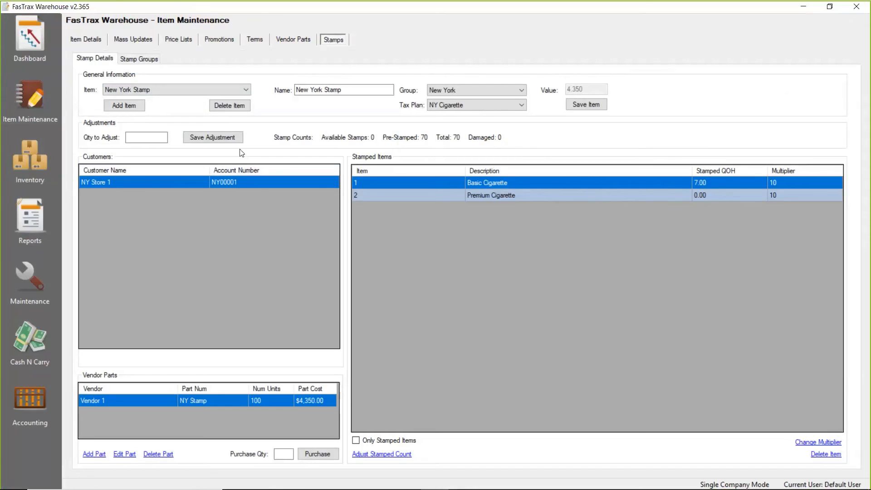
click(165, 134)
Review the maintenance tax types and the New York tax group, and check the NY Store 1 account details
click(26, 277)
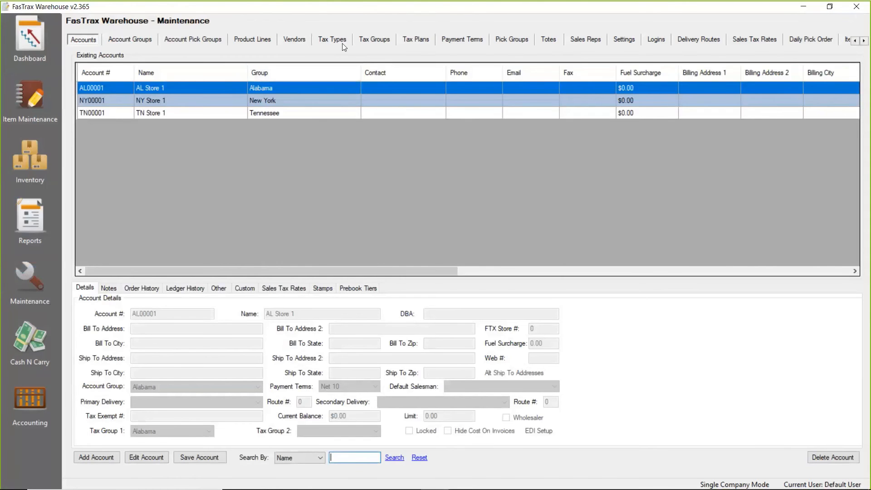
click(333, 40)
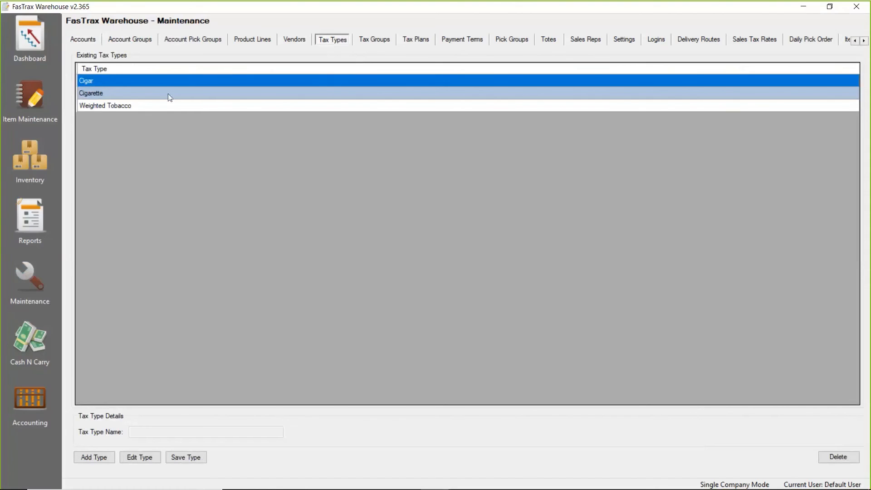
click(376, 41)
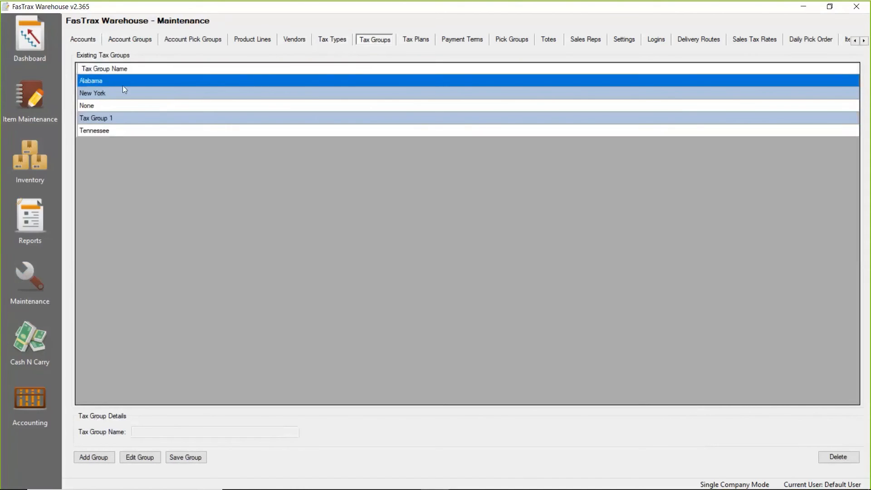
click(101, 95)
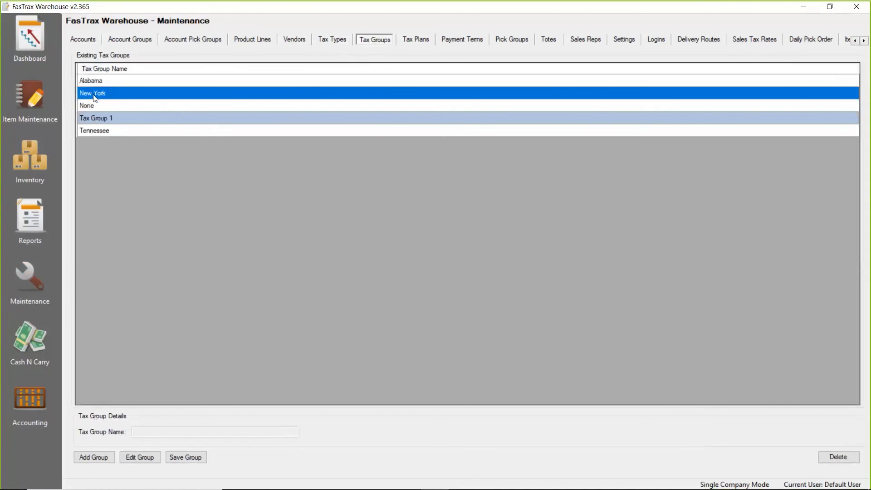
click(86, 44)
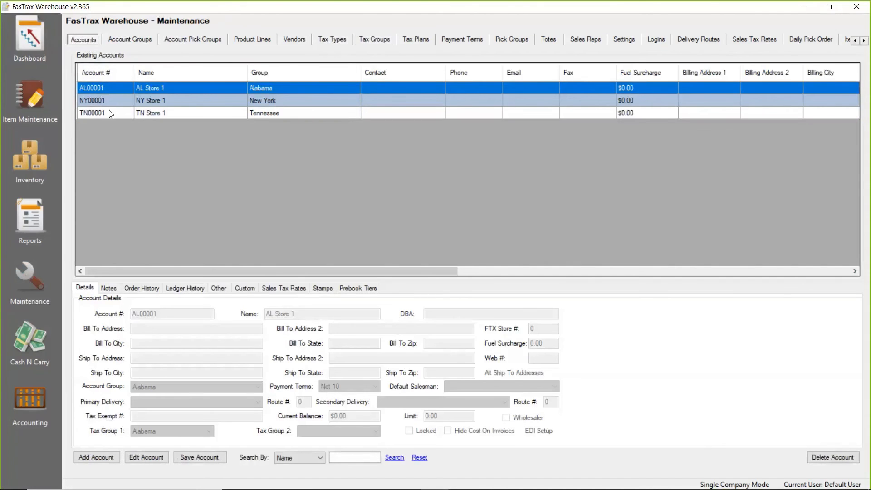
click(110, 102)
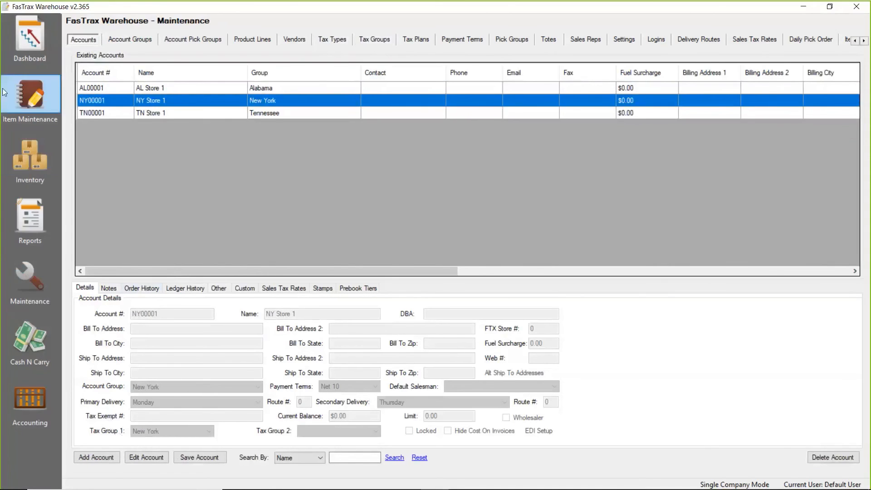
Return to item maintenance and view the New York Stamp's tax plan, customers, vendor part and stamped items
click(28, 94)
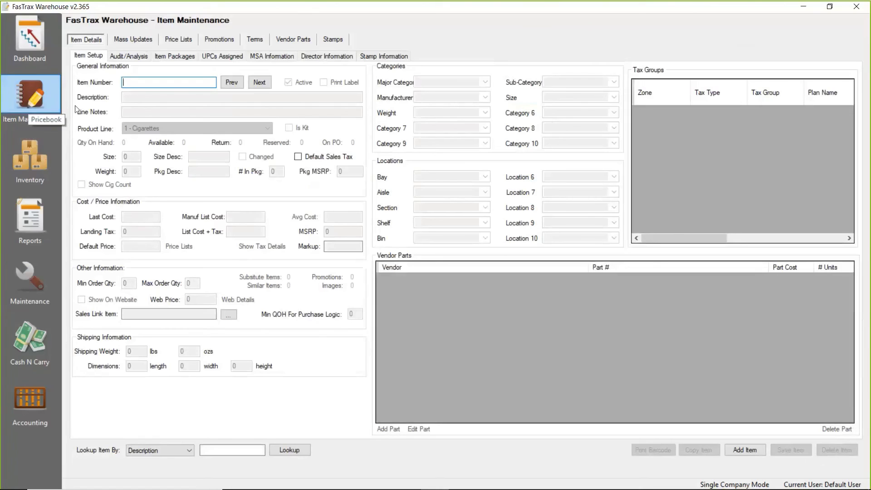
click(342, 42)
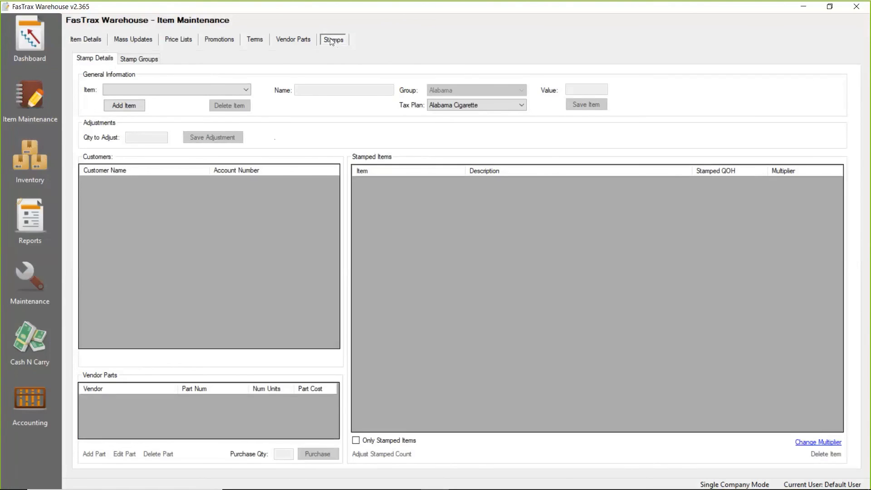
click(246, 90)
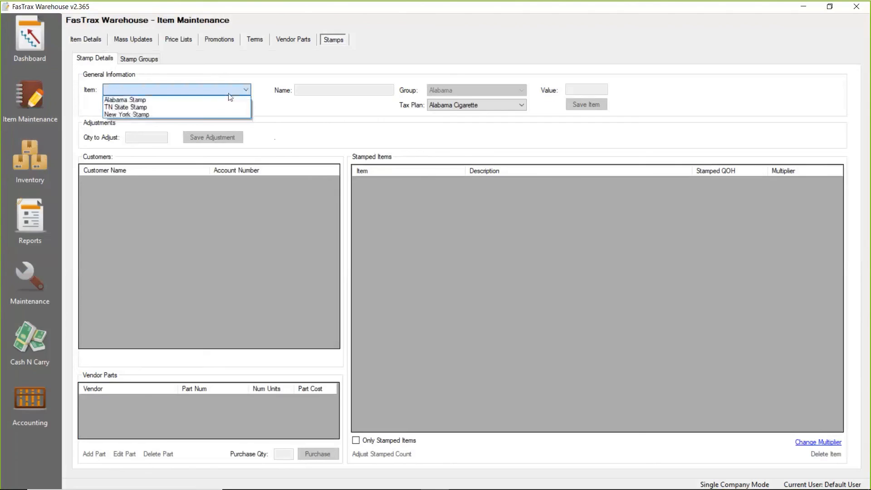
click(161, 115)
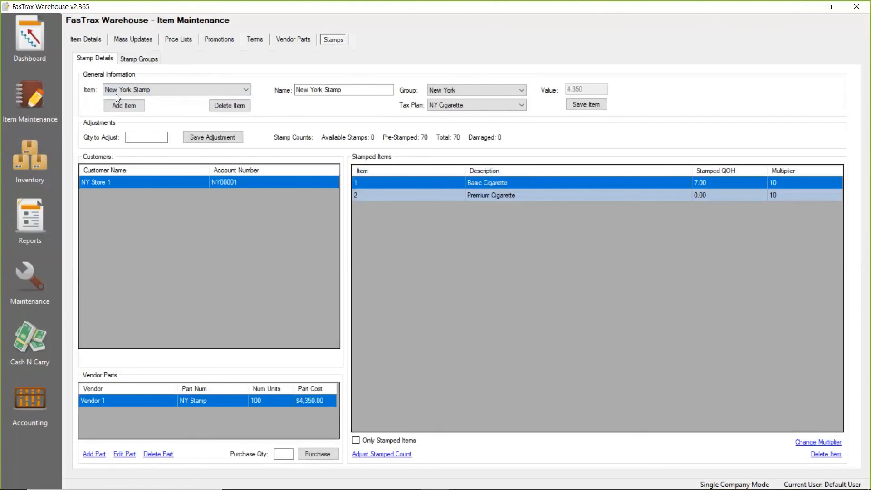
Look up item number 1 and check its stamp information for the New York Stamp
click(91, 41)
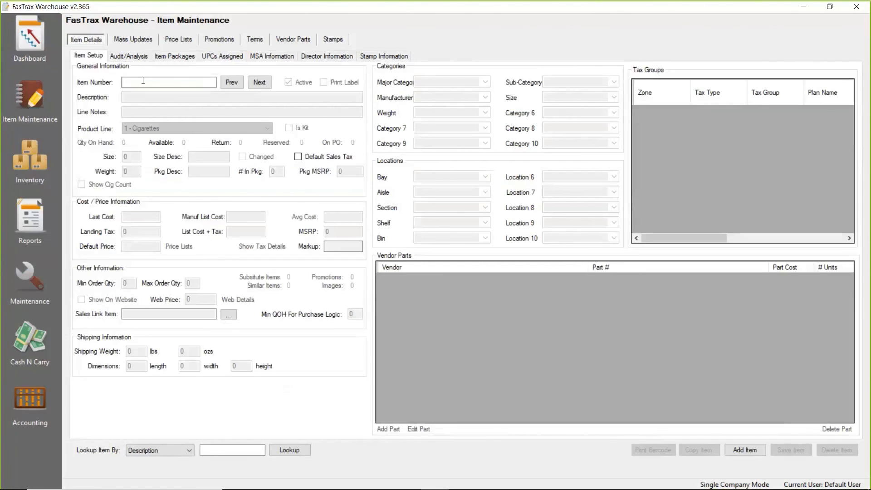
click(146, 85)
text(1)
key(Return)
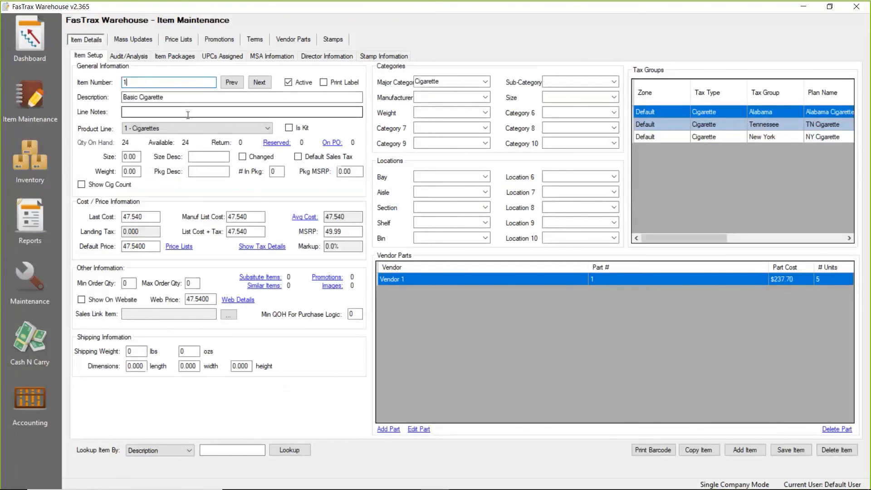
click(377, 56)
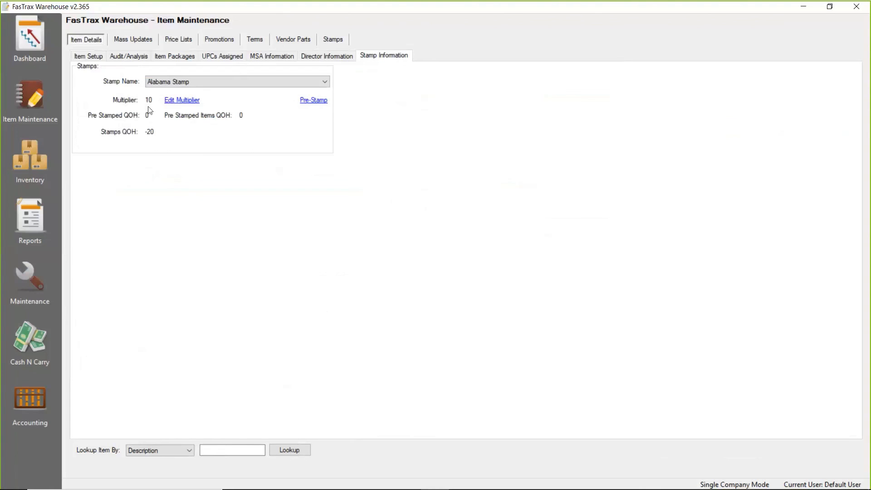
click(324, 83)
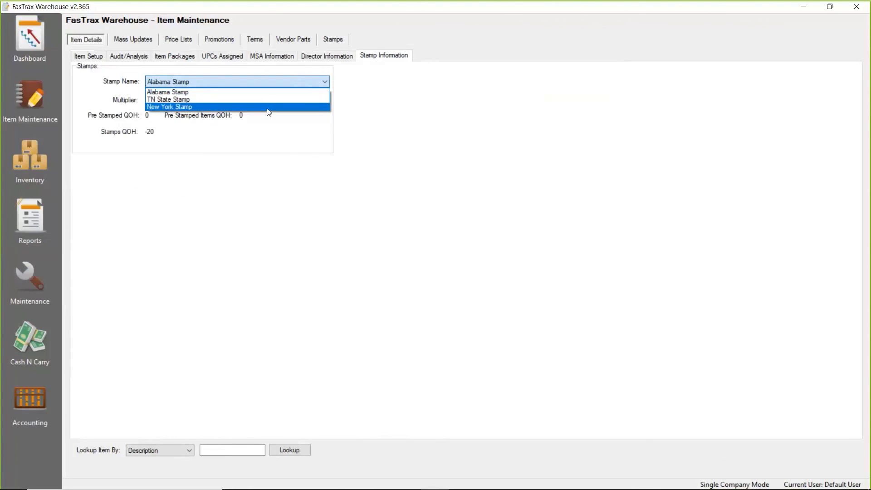
click(268, 107)
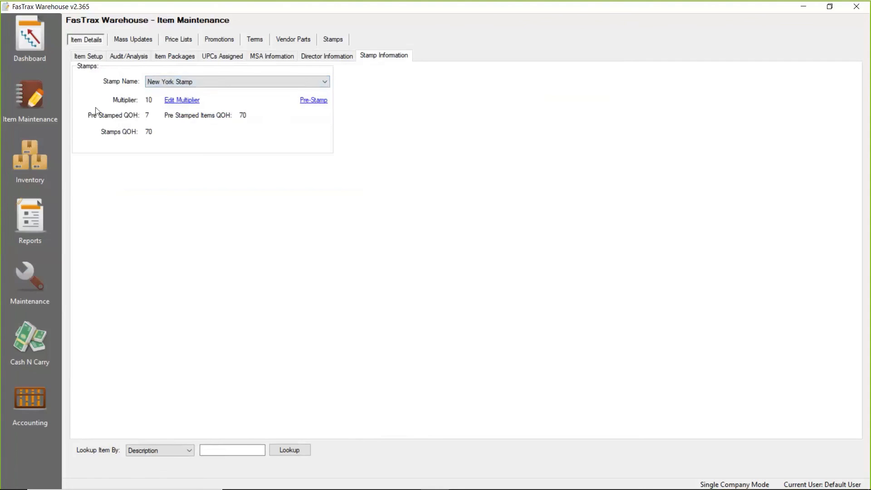